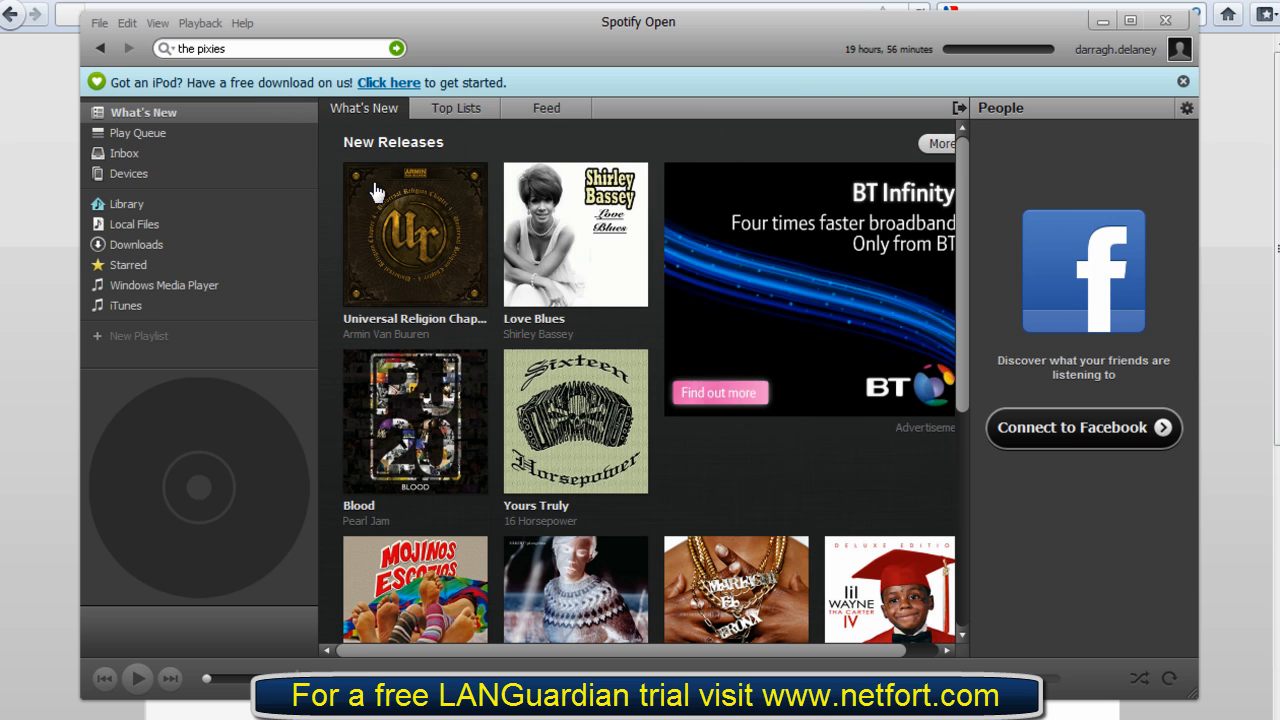
Search the music catalogue for "the pixies".
click(237, 48)
key(BackSpace)
key(BackSpace)
key(BackSpace)
key(BackSpace)
key(BackSpace)
key(BackSpace)
key(BackSpace)
key(BackSpace)
key(BackSpace)
key(BackSpace)
text(the pi)
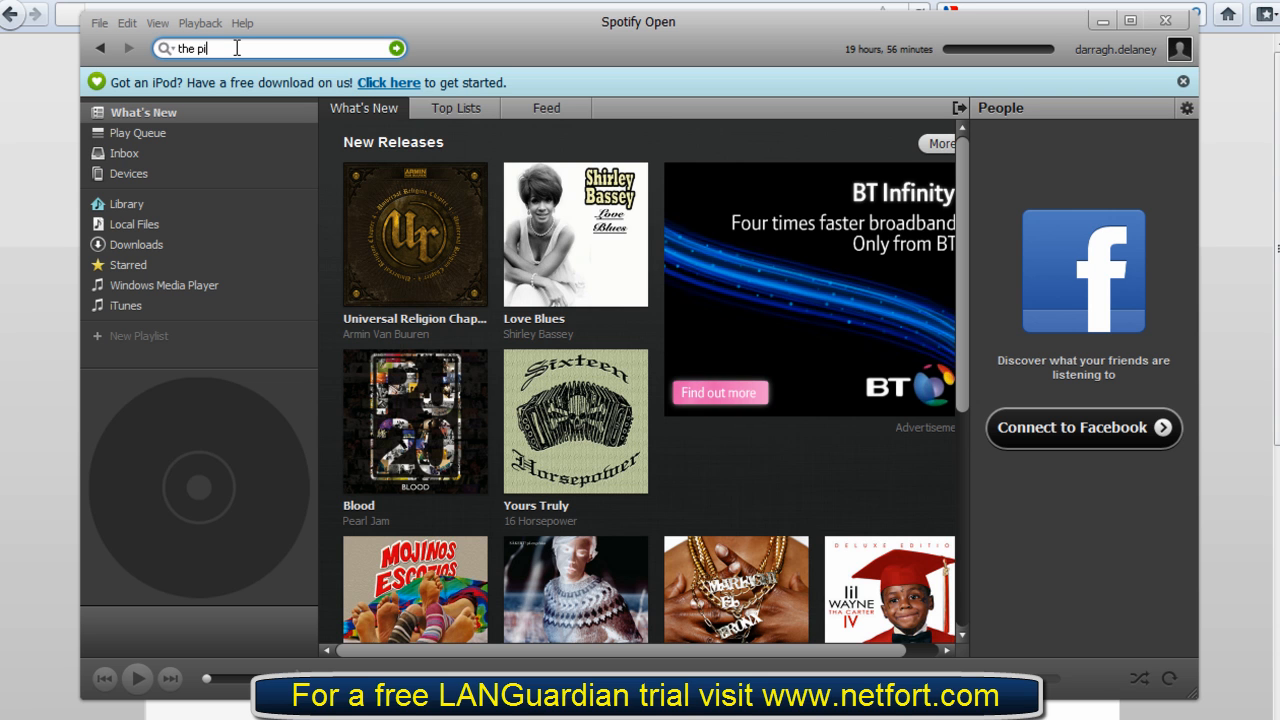
text(xes)
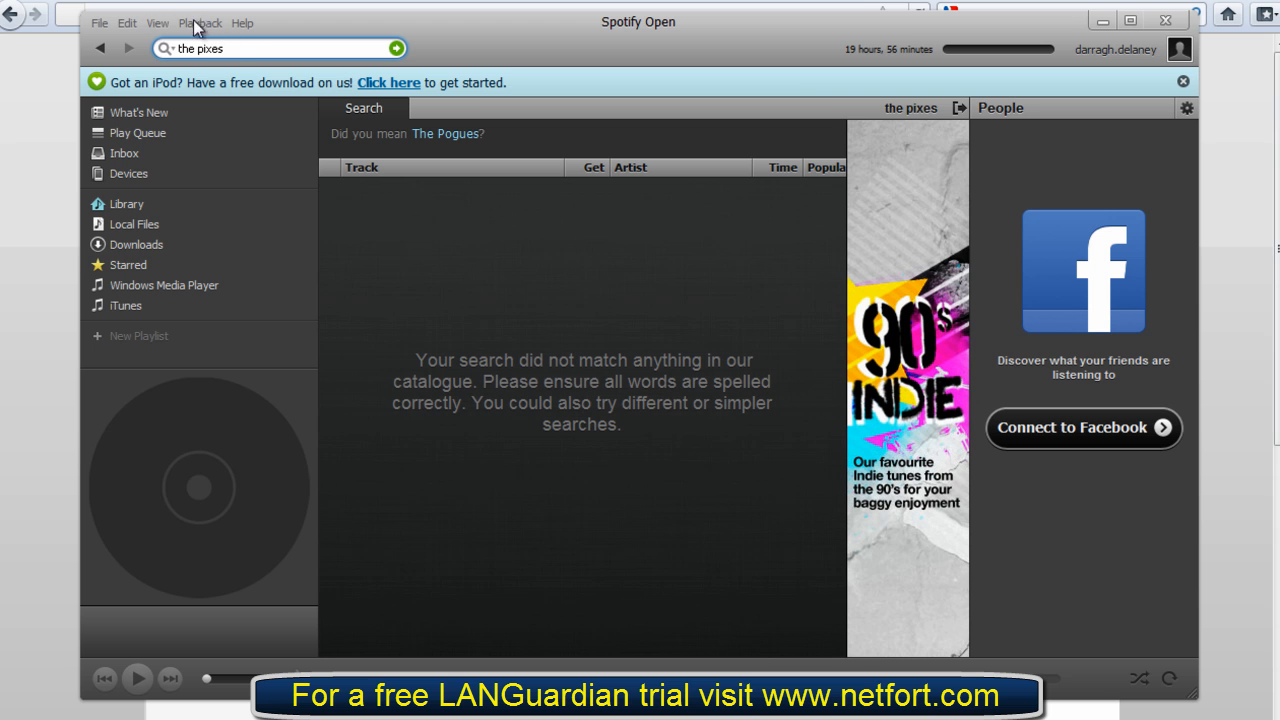
key(BackSpace)
key(BackSpace)
text(ies)
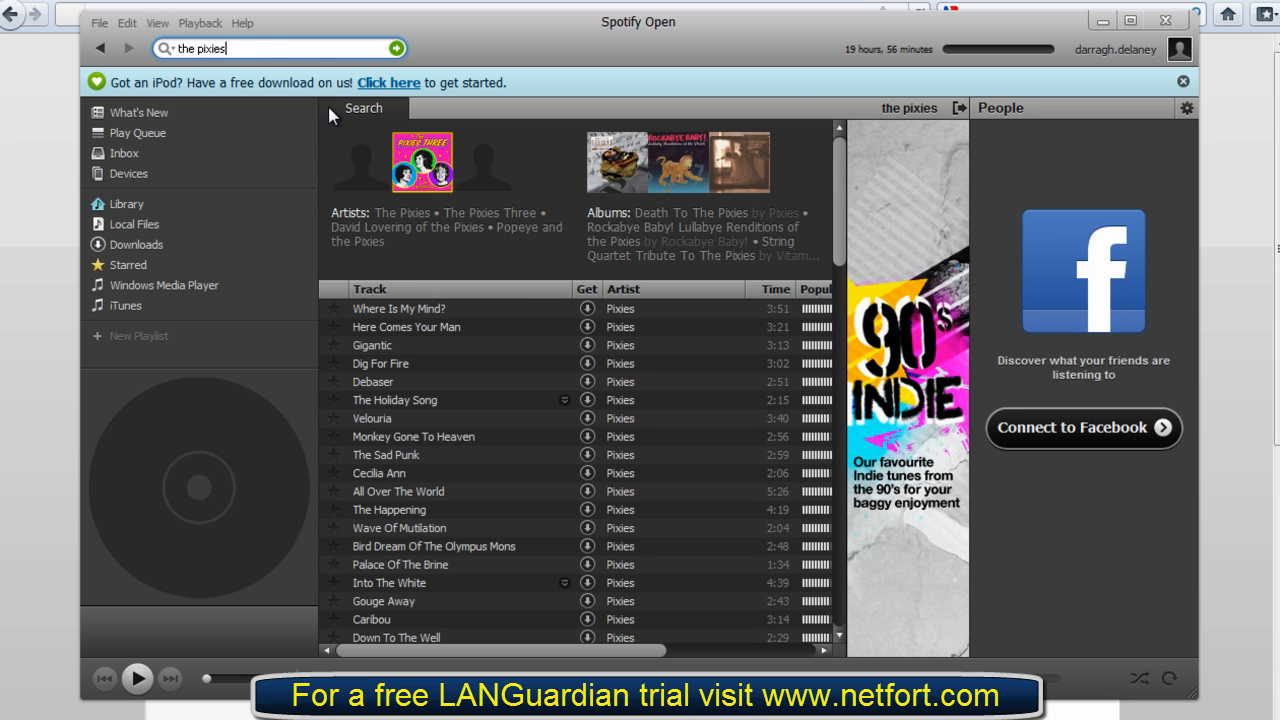
Play the track "Where Is My Mind?" by Pixies from its beginning.
scroll(620, 415, down, 2)
scroll(590, 380, up, 1)
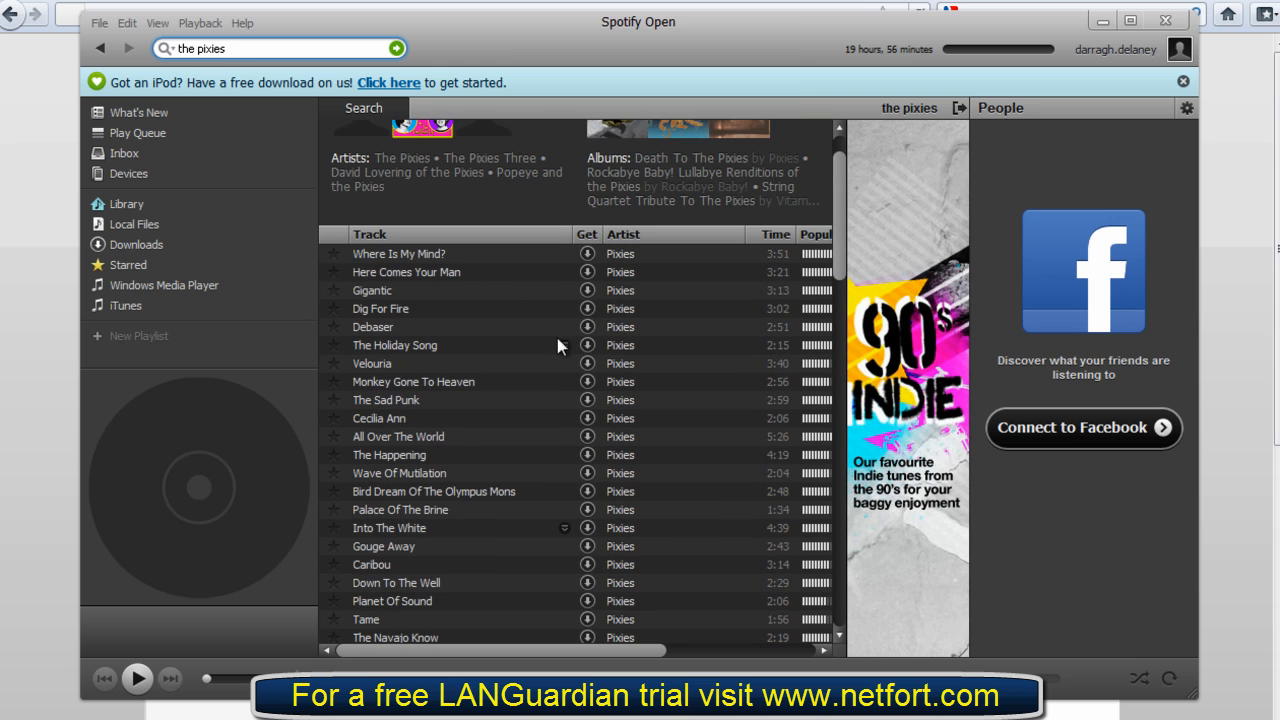
click(412, 254)
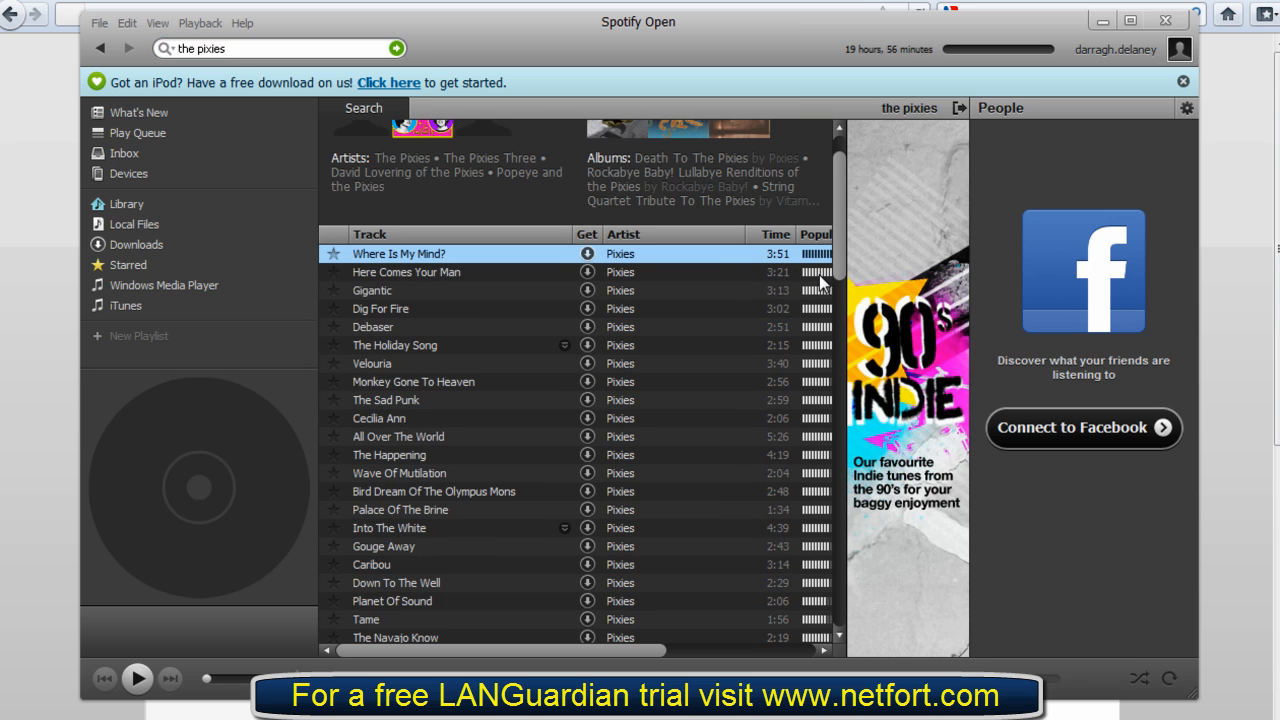
click(137, 678)
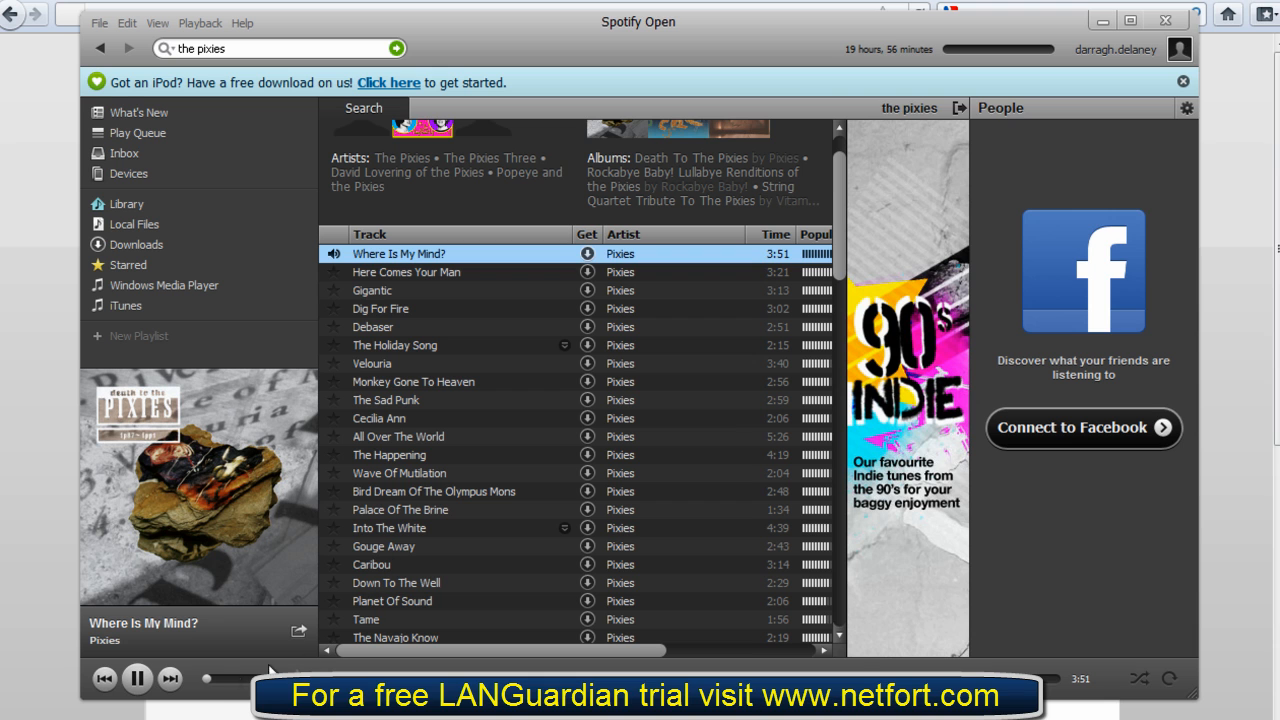
drag(219, 678, 192, 678)
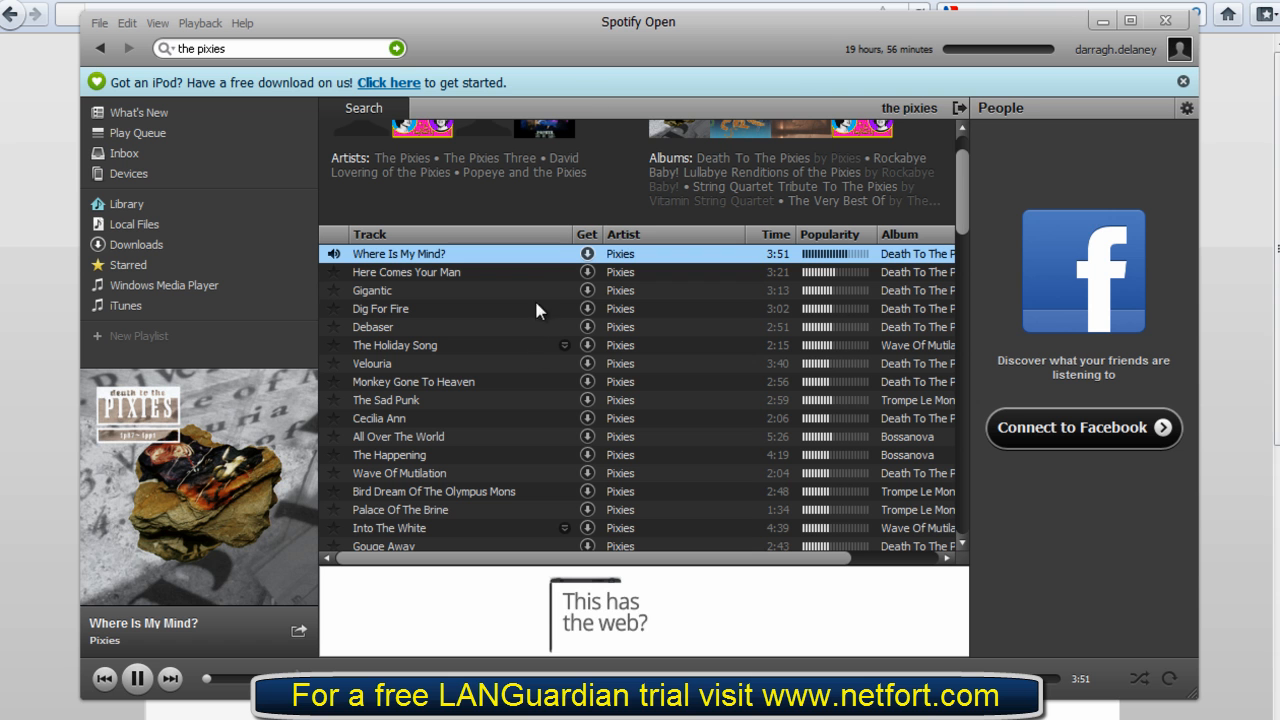
Switch to the NetFort LANGuardian console in the browser and open the Top Websites report of the Web module.
click(30, 119)
key(alt+Tab)
key(alt+Tab)
key(alt+Tab)
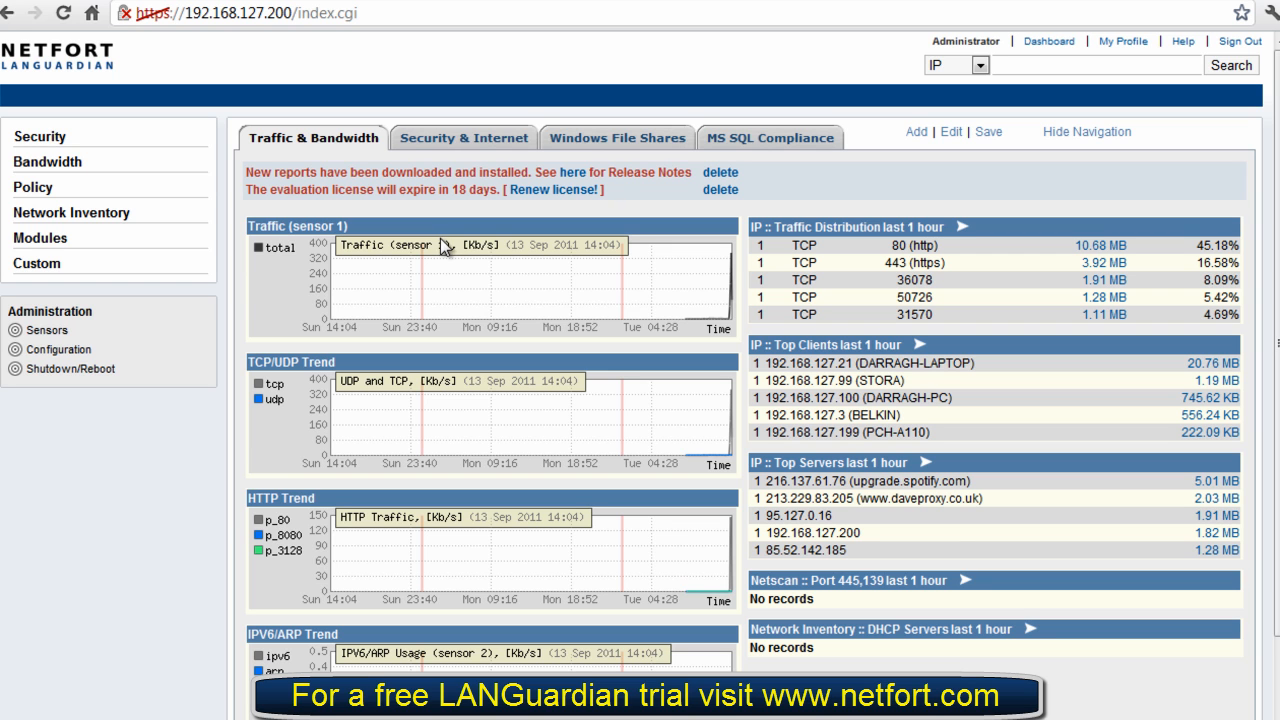
click(42, 236)
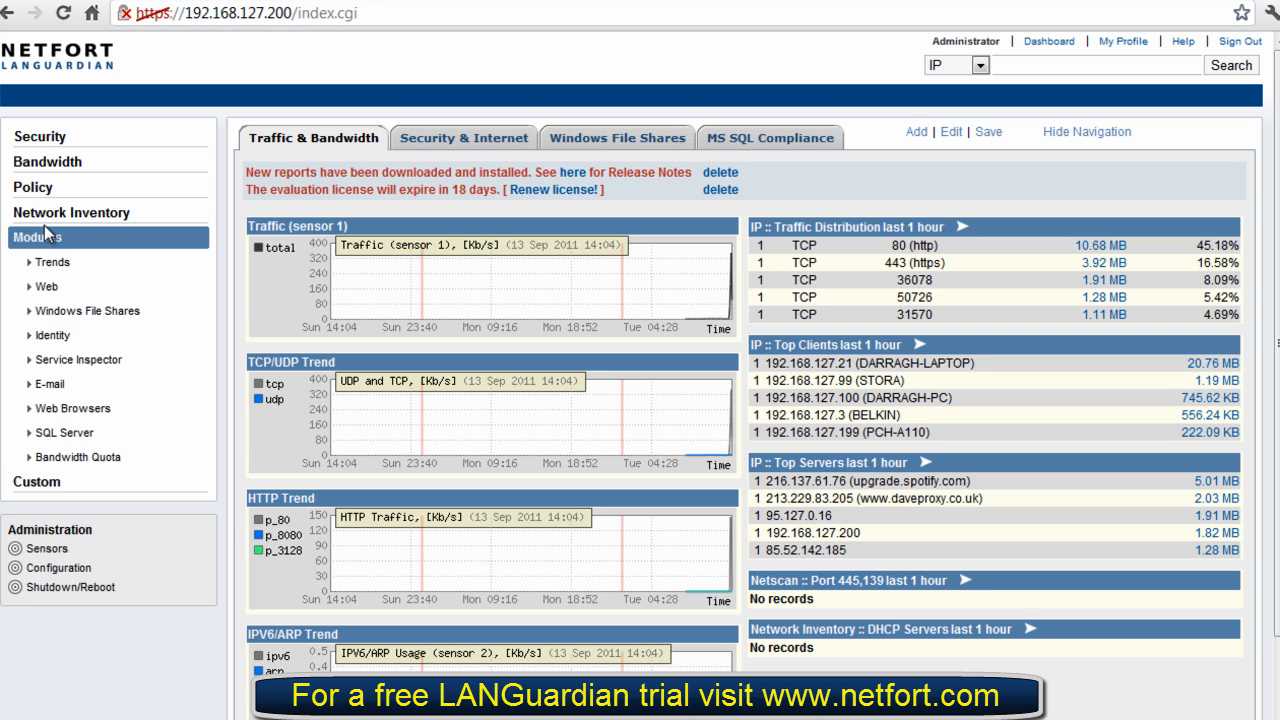
click(45, 287)
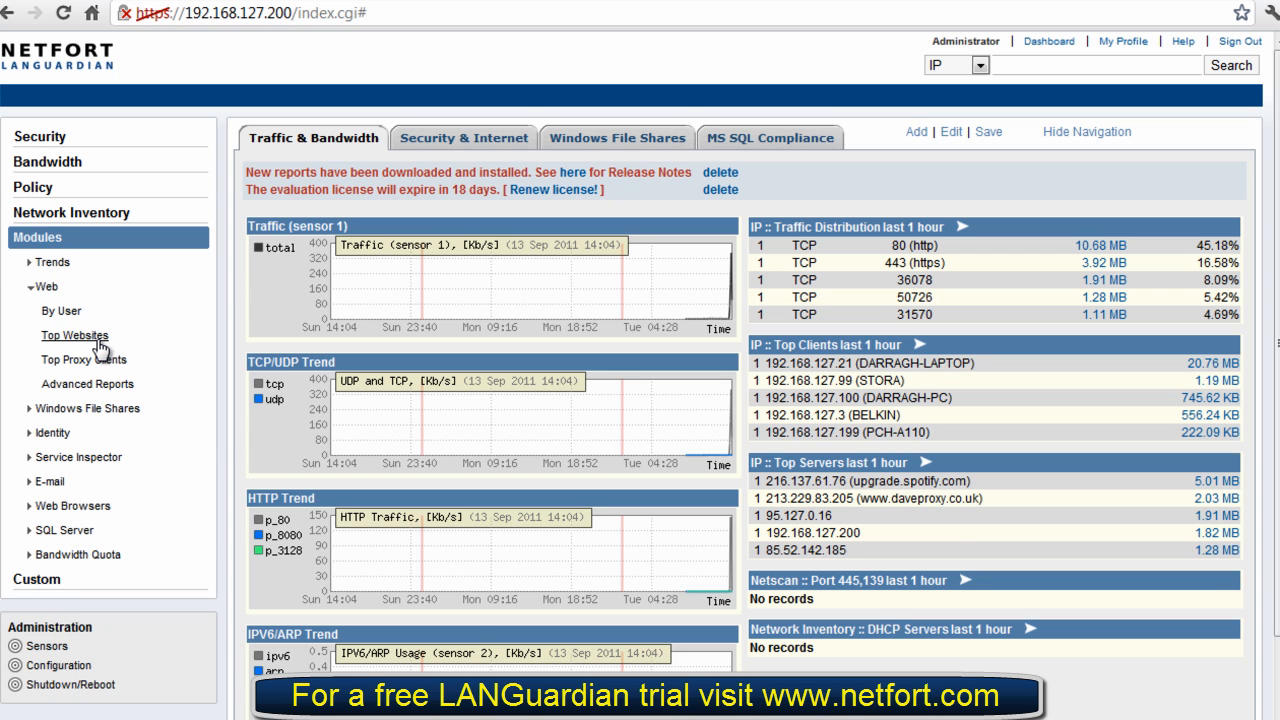
click(100, 337)
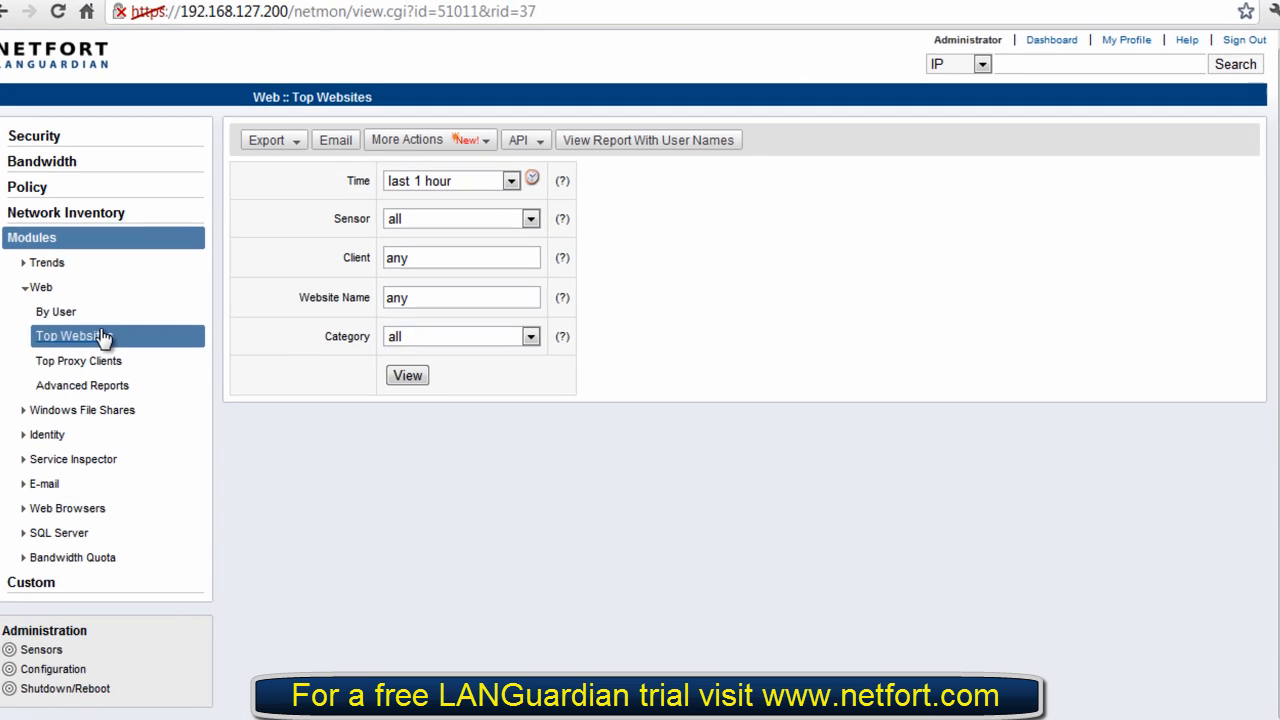
Run the Top Websites report filtered to the website name "spotify".
double_click(397, 294)
text(spo)
text(tofy)
key(BackSpace)
key(BackSpace)
key(BackSpace)
text(ify)
click(277, 446)
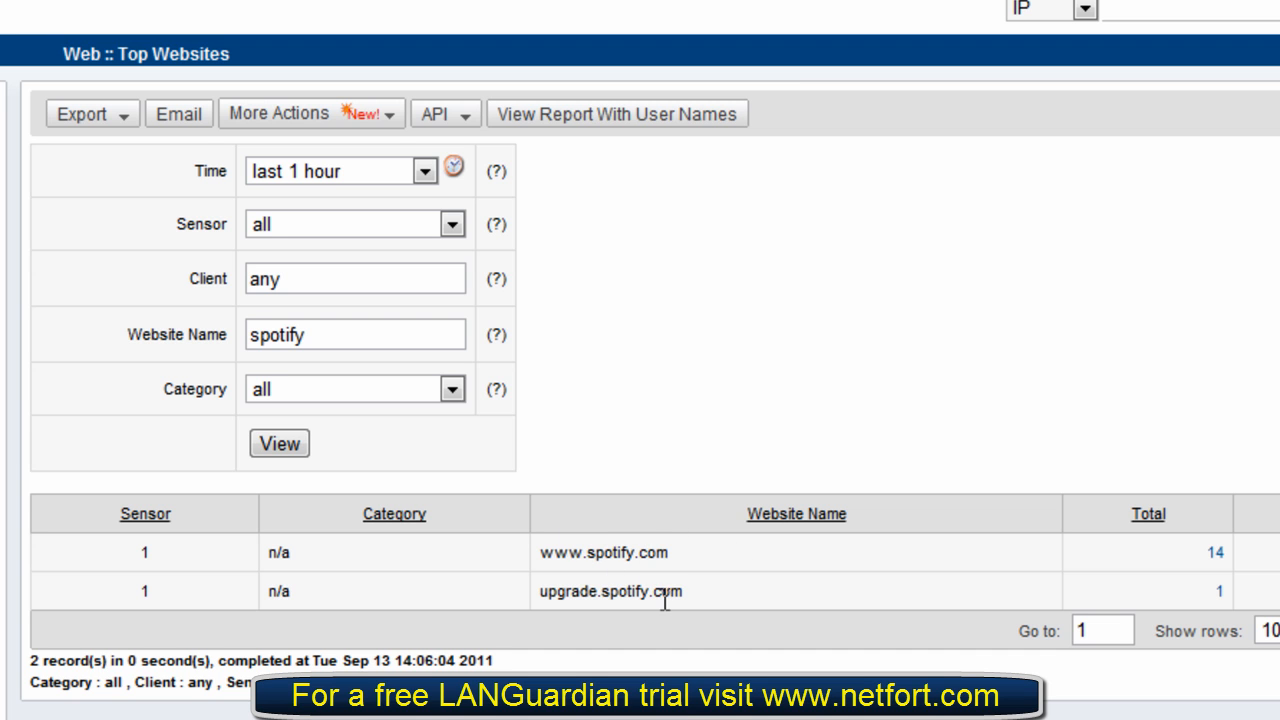
Drill down on upgrade.spotify.com to its by-client report and inspect the website name filter.
drag(712, 593, 684, 590)
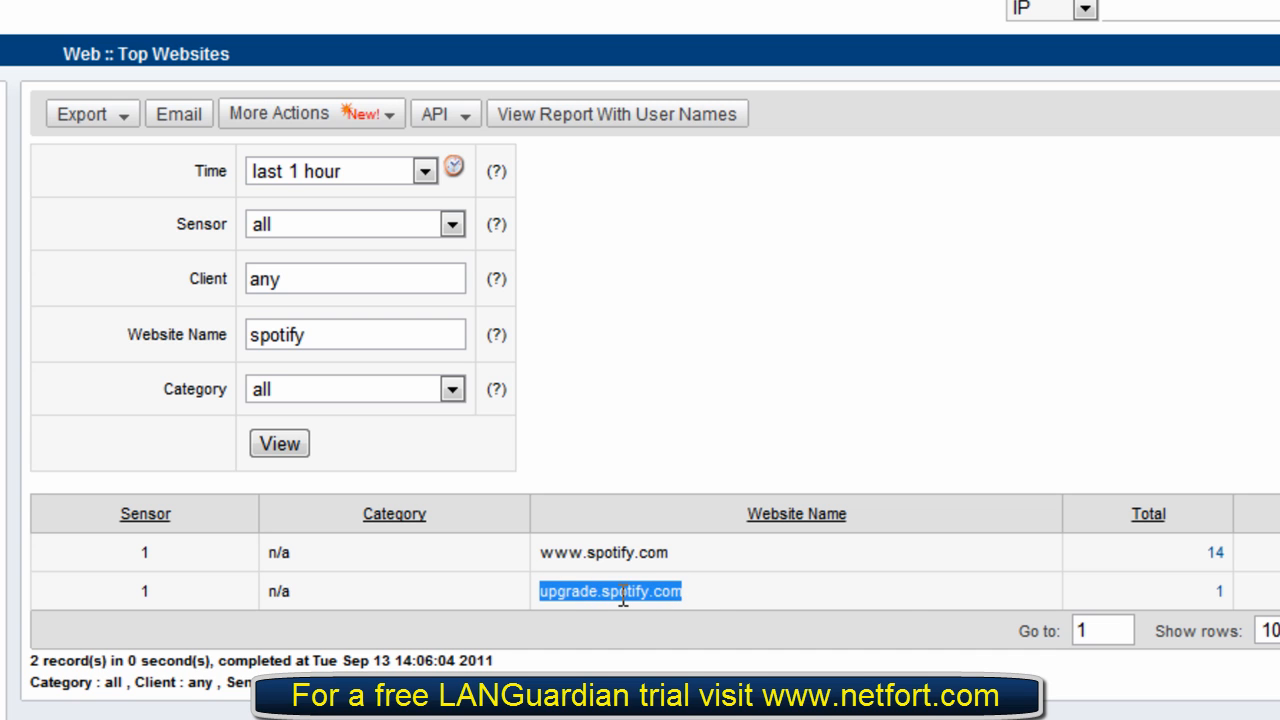
click(1218, 592)
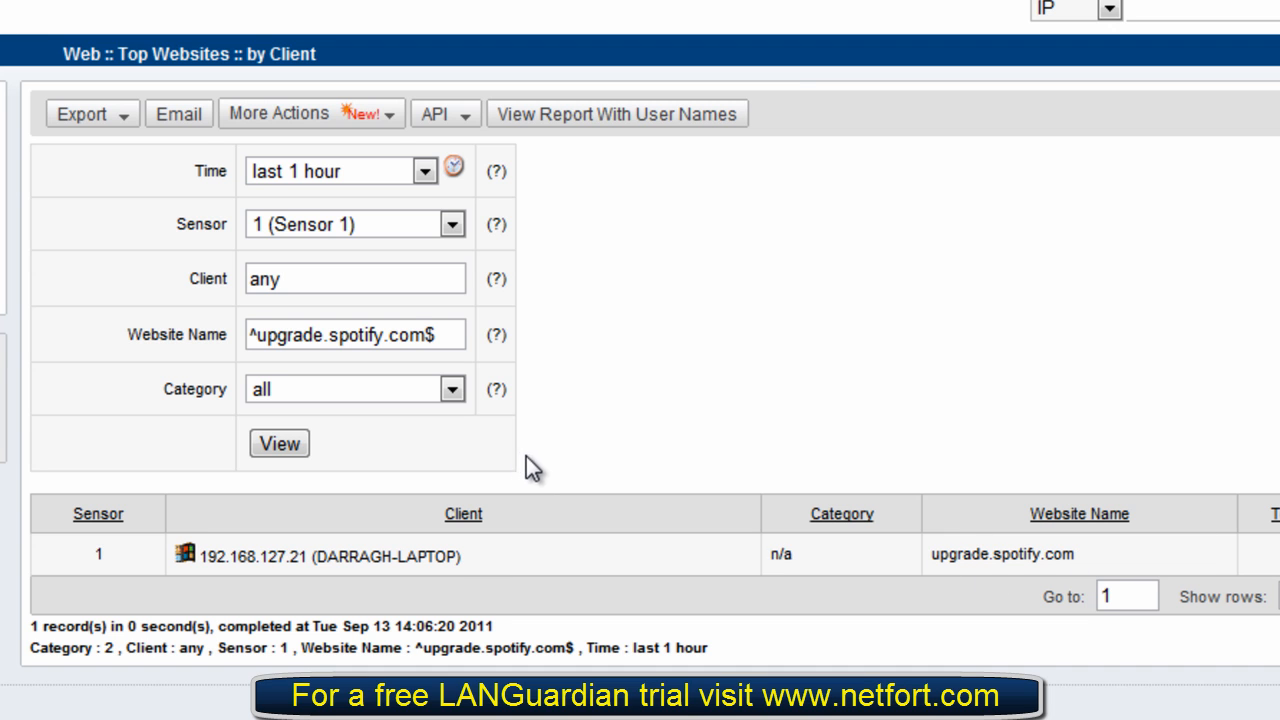
drag(426, 336, 91, 337)
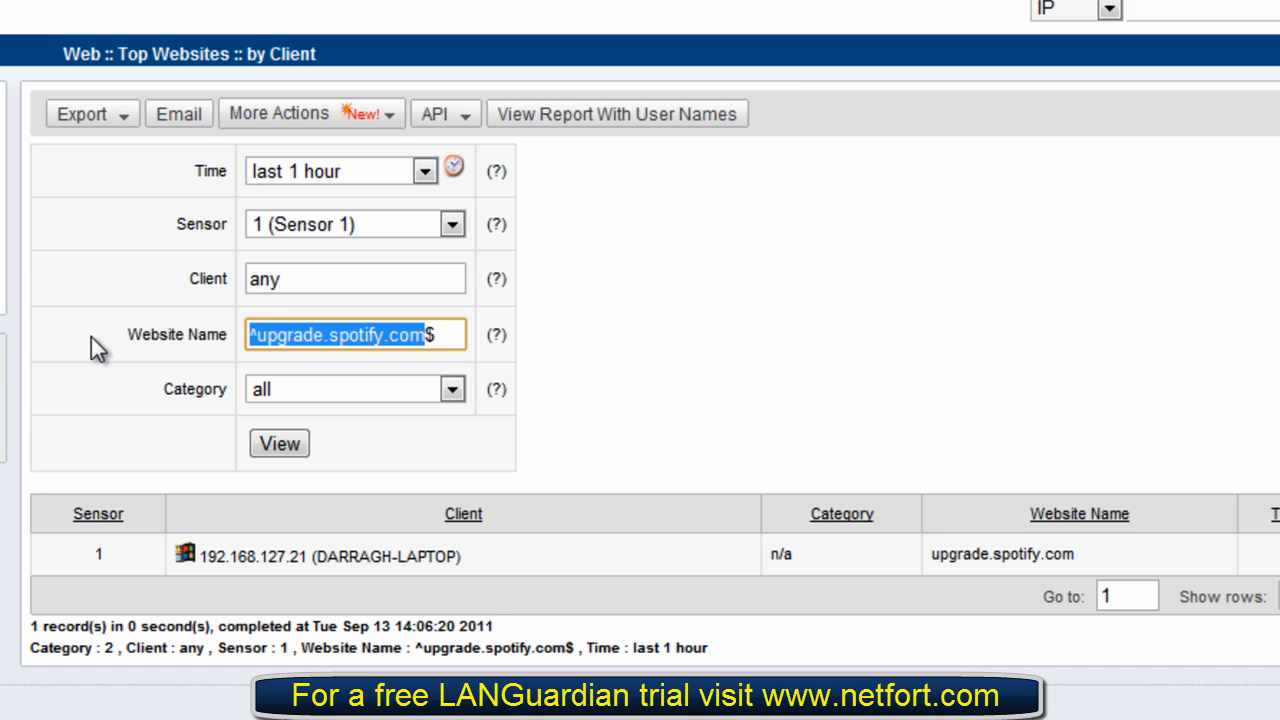
click(452, 335)
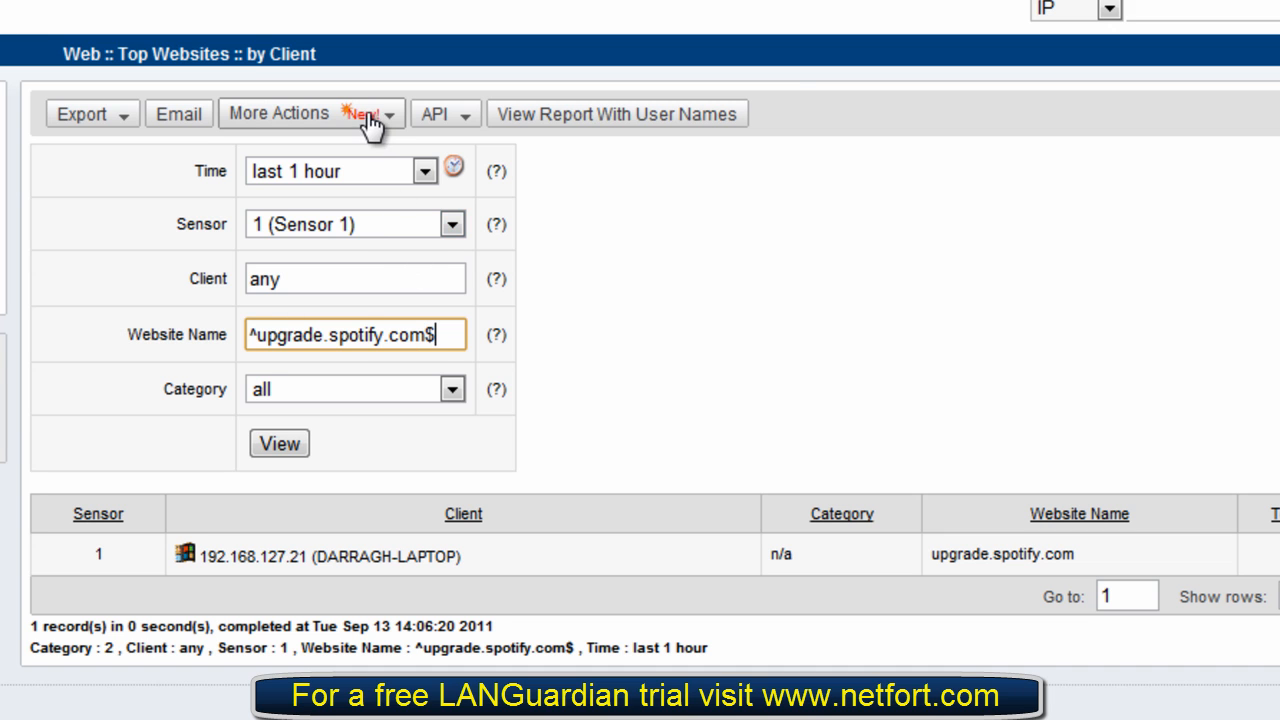
Start saving the by-client report as a custom report named "Spotify - Clients Upgrading".
click(280, 113)
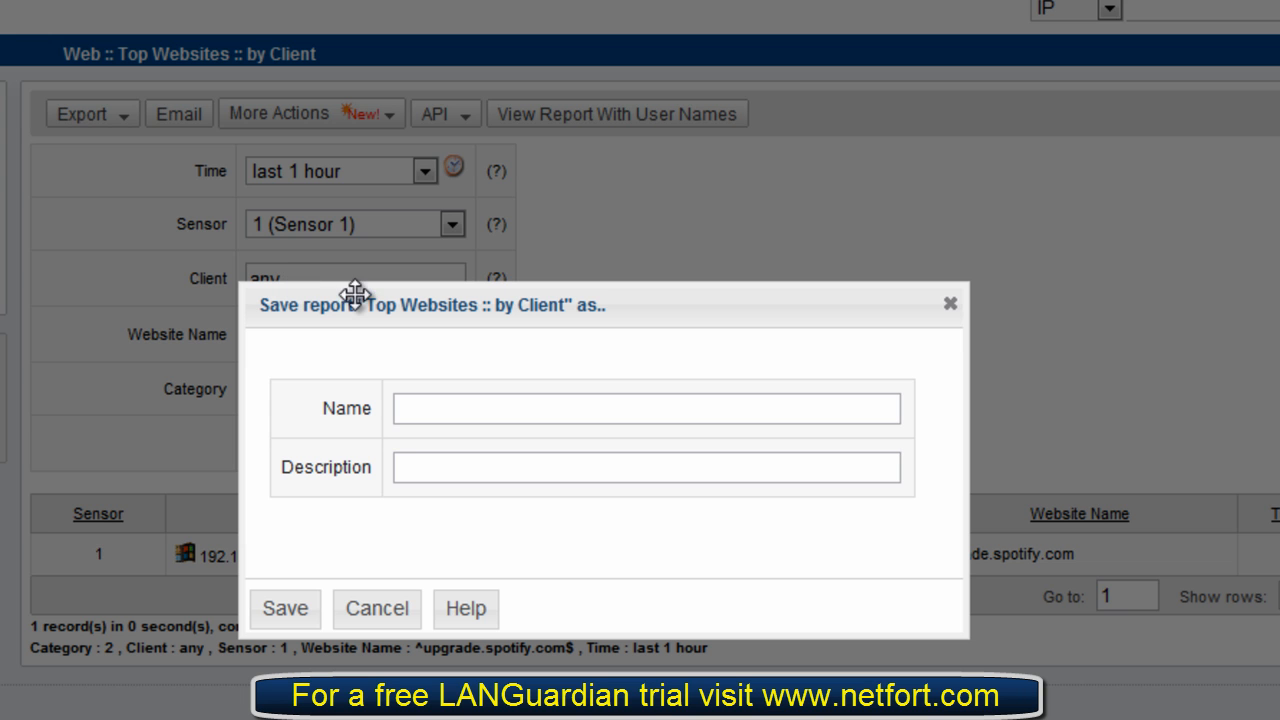
click(440, 408)
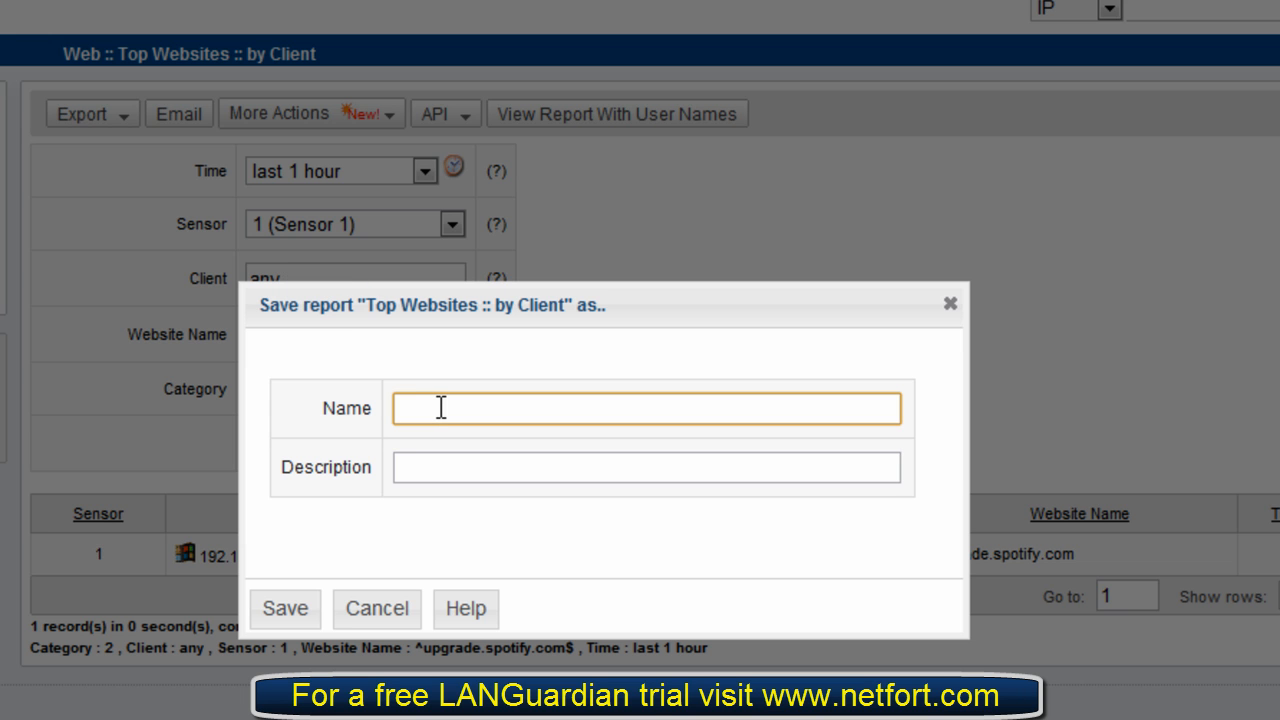
text(Spotify - CLient)
key(BackSpace)
key(BackSpace)
key(BackSpace)
key(BackSpace)
key(BackSpace)
text(lients )
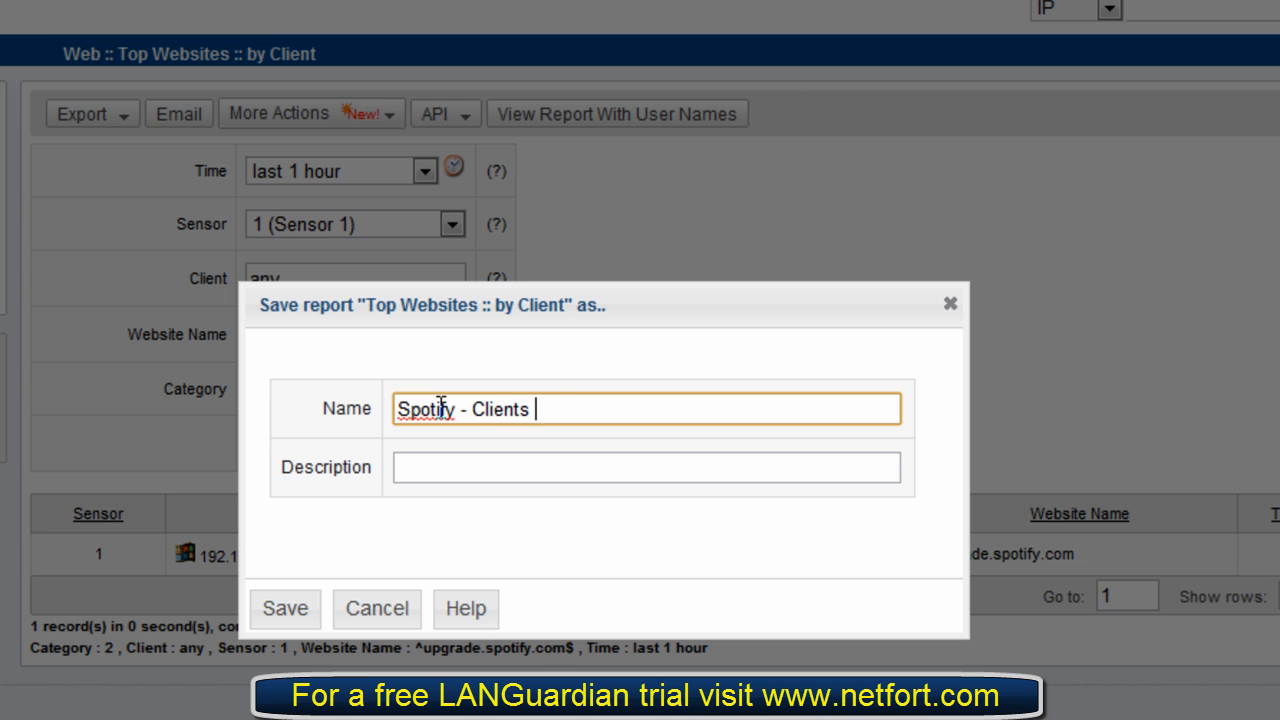
text(Upgrading)
key(BackSpace)
key(BackSpace)
text(ing)
Give the report the description "Clients upgrading Spotify" and save it.
key(Tab)
text(Clients )
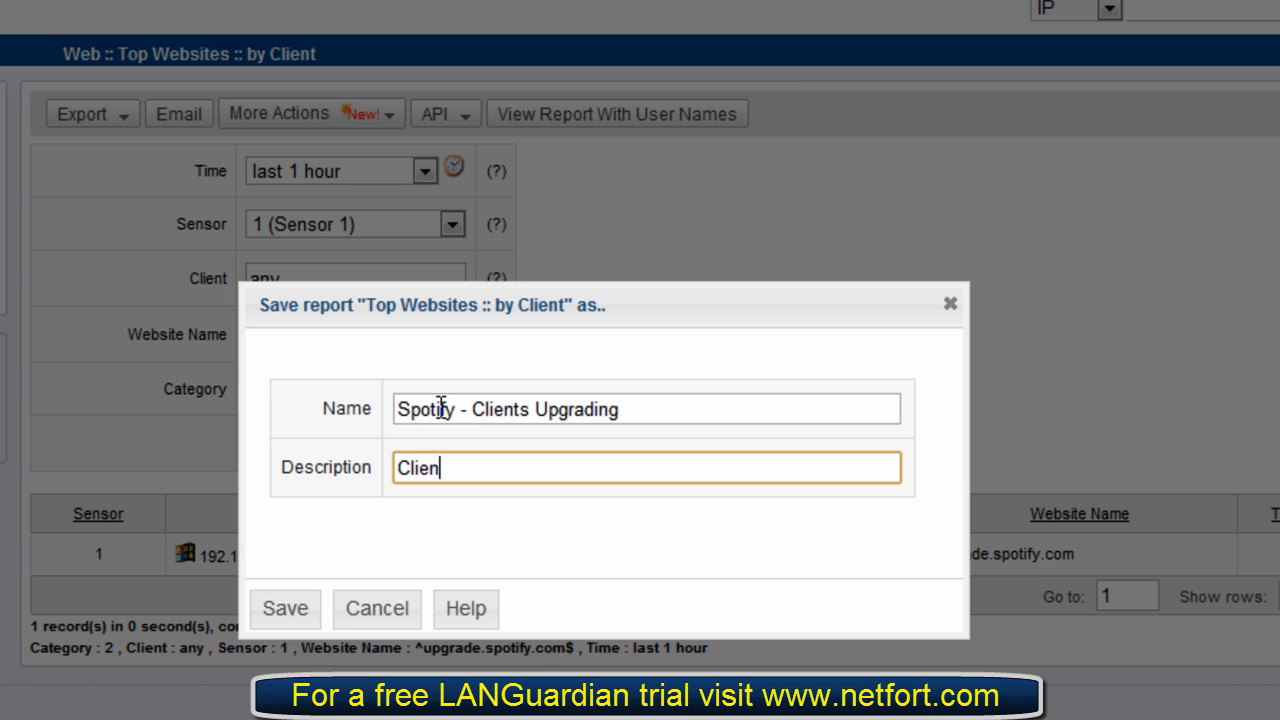
text(upgard)
key(BackSpace)
key(BackSpace)
key(BackSpace)
text(rading sp)
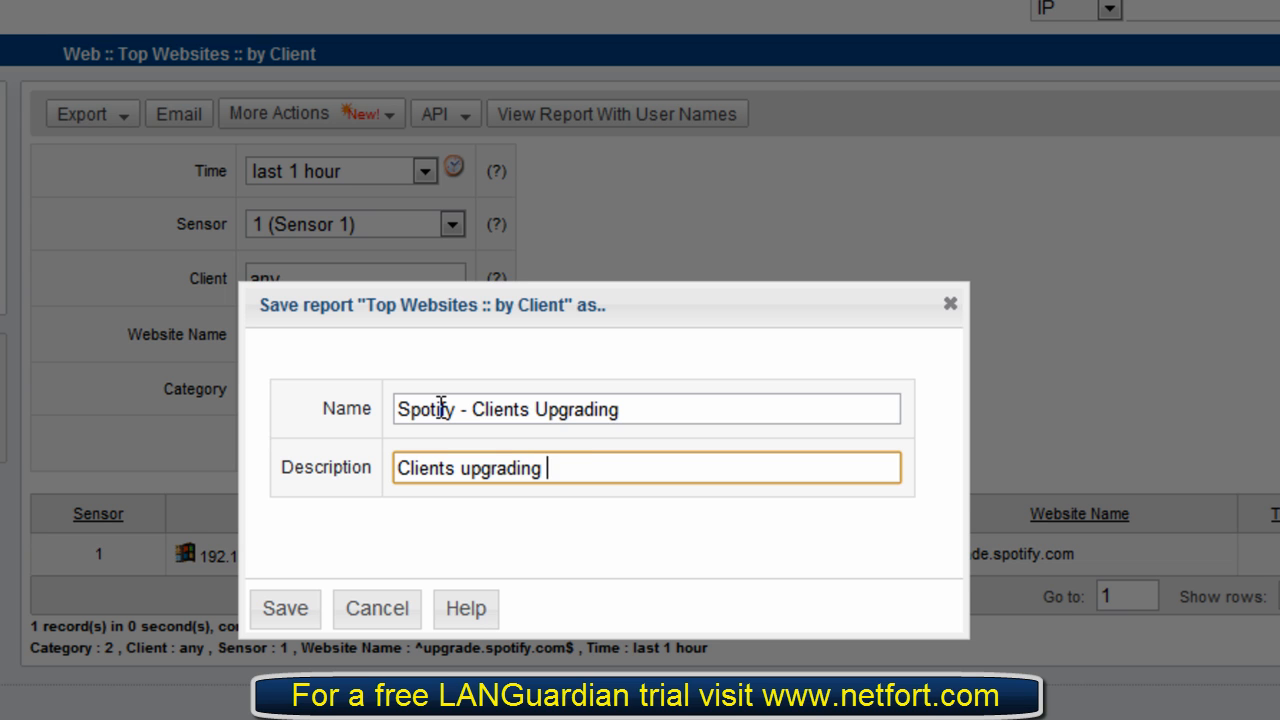
key(BackSpace)
key(BackSpace)
text(Spotify)
click(298, 618)
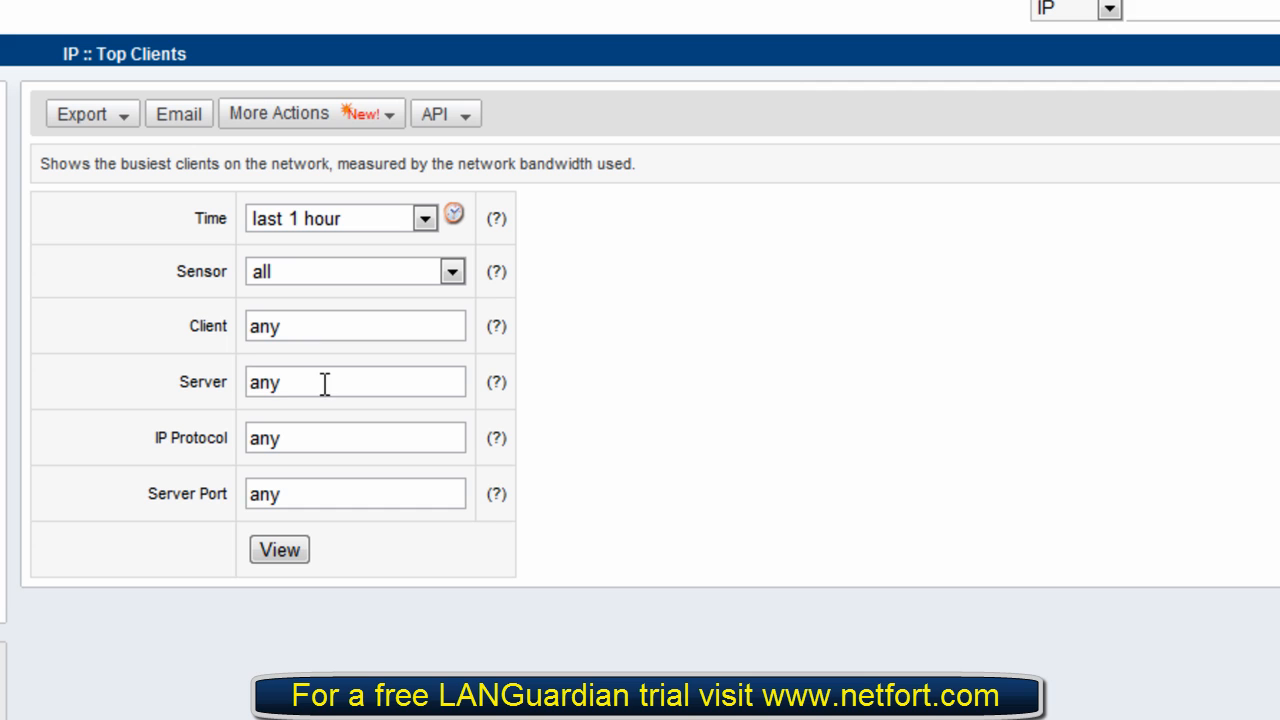
Run the IP Top Clients report with the server filter set to 78.31.8.0/22.
drag(329, 383, 101, 385)
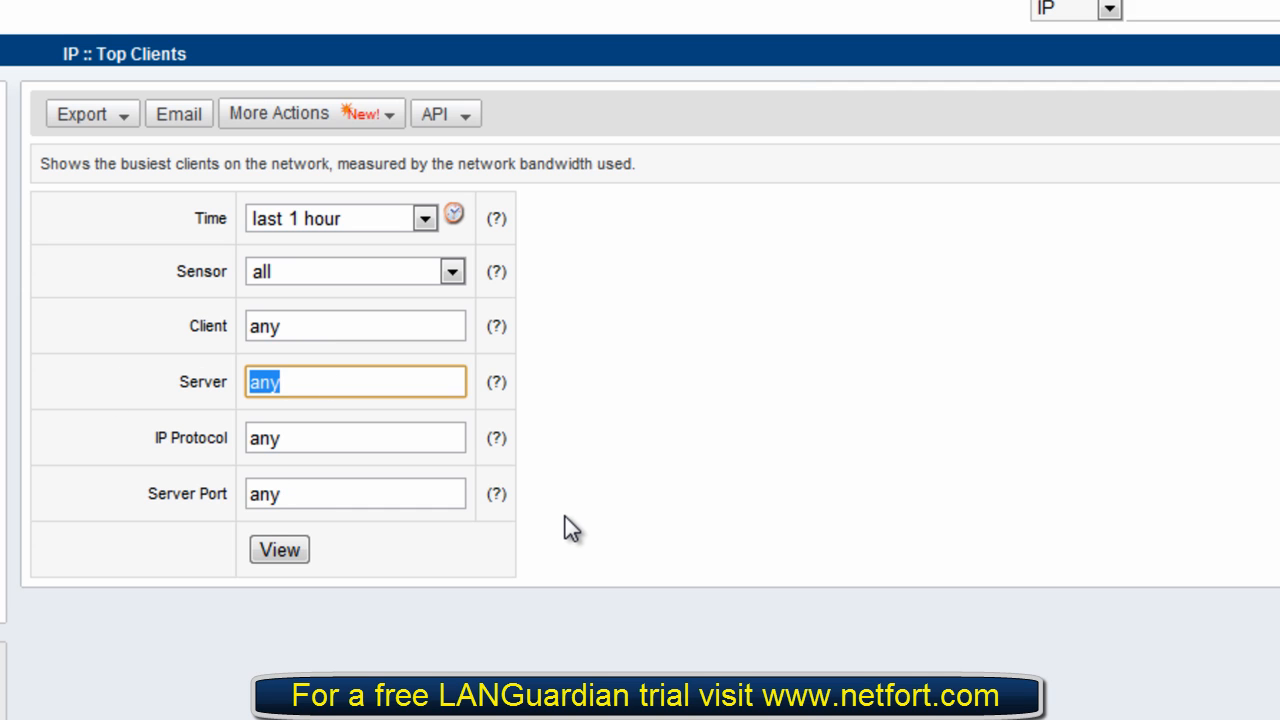
text(78.31.8.0/22)
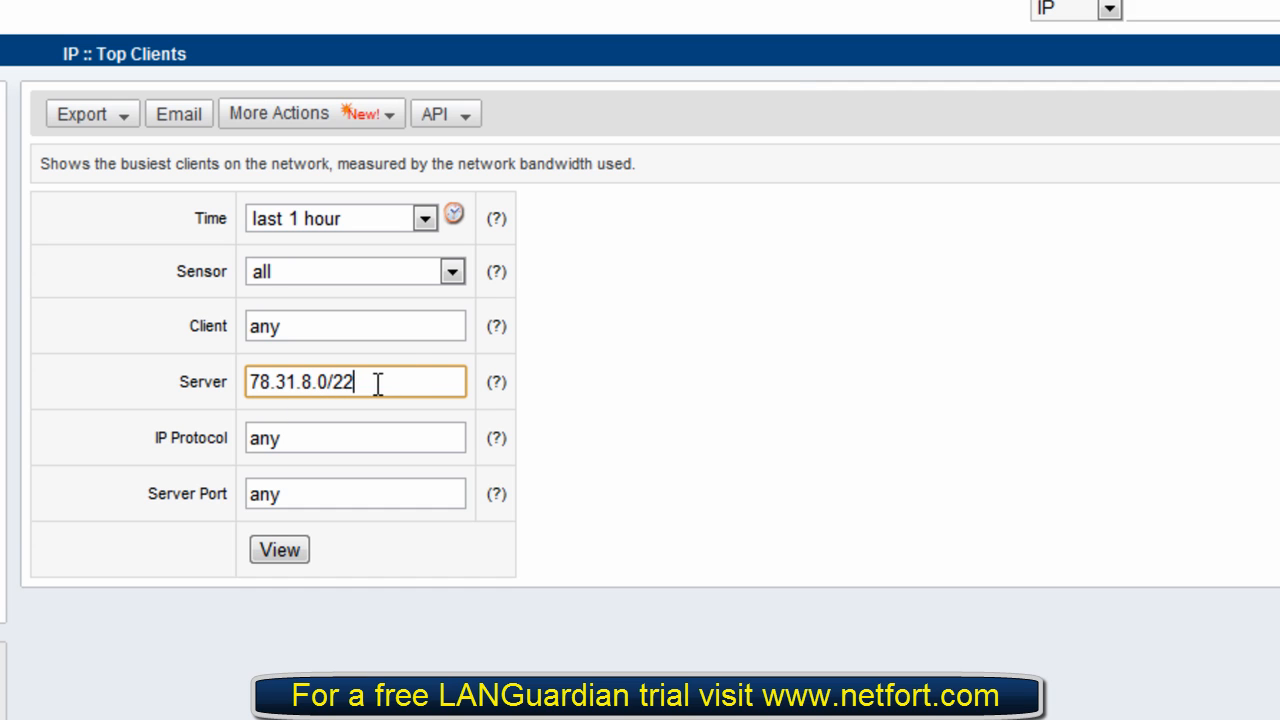
click(344, 382)
click(280, 552)
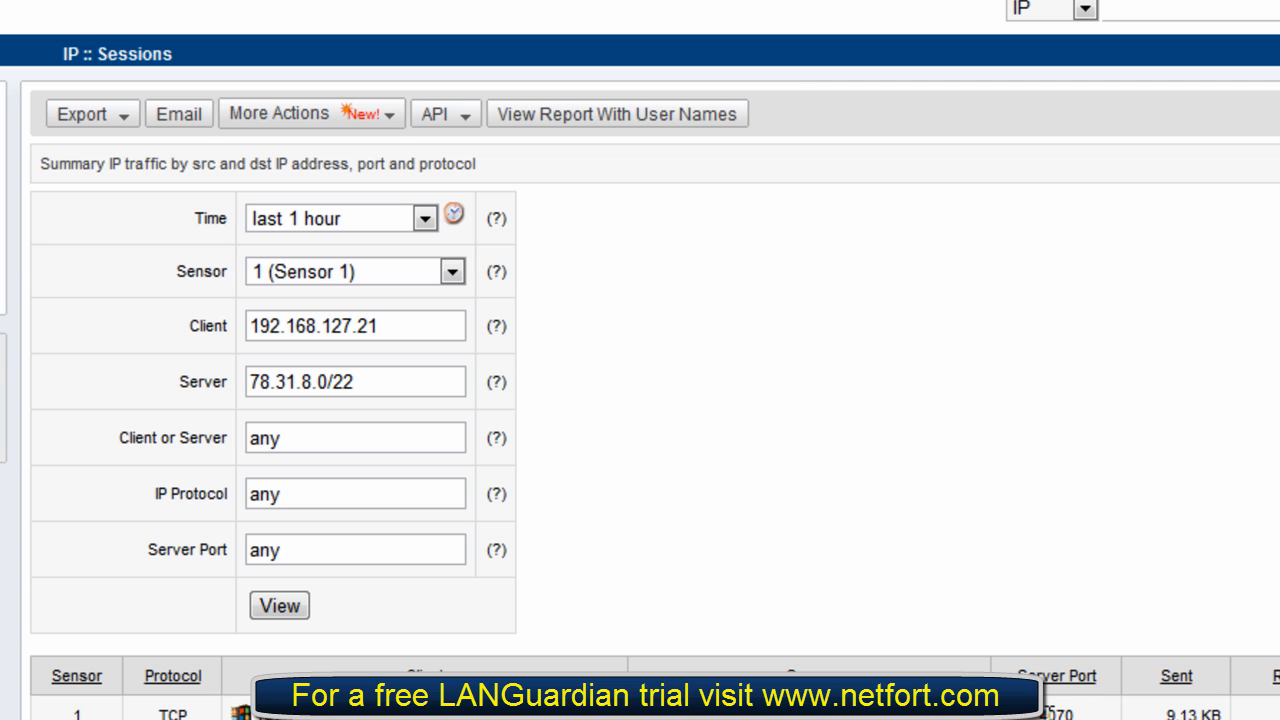
Examine the sessions between client 192.168.127.21 and the filtered servers, including port 4070 flows, and return to the Top Clients report.
drag(1045, 710, 1077, 708)
scroll(1200, 716, down, 1)
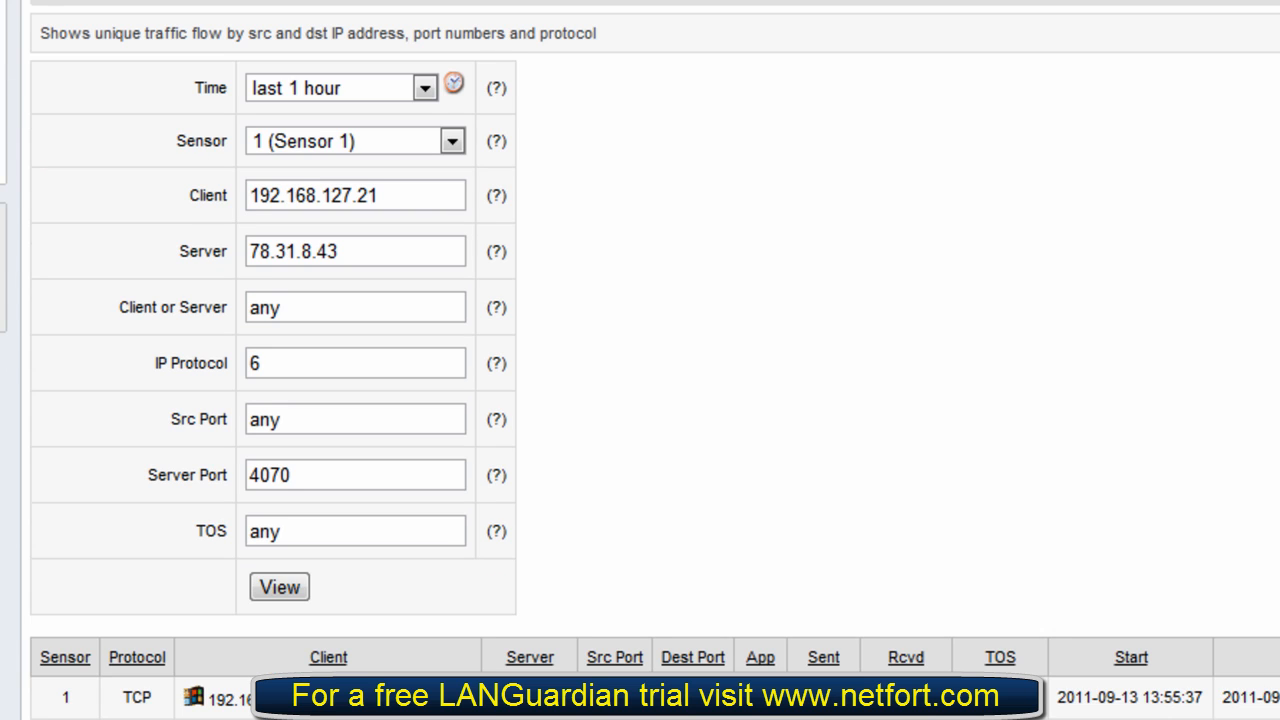
key(alt+Left)
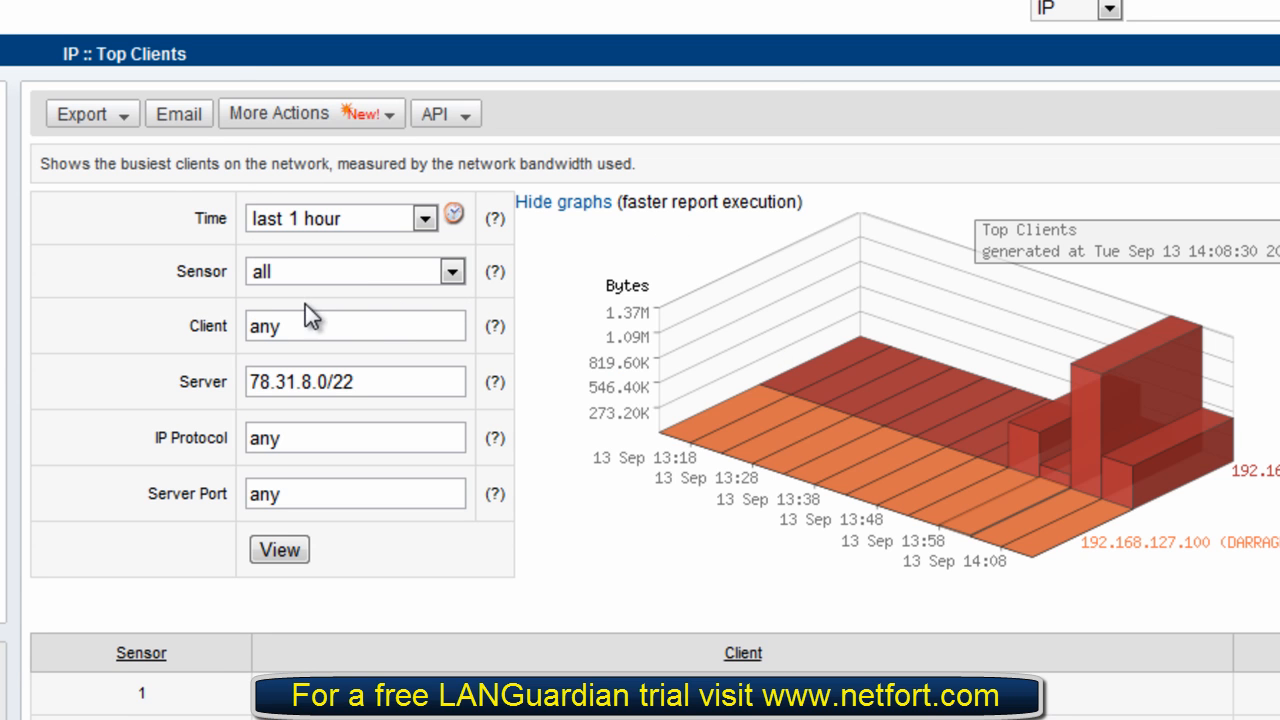
Save the filtered Top Clients report as "Spotify :: Top Clients" with the description "Top Clients based on traffic volumes".
click(287, 116)
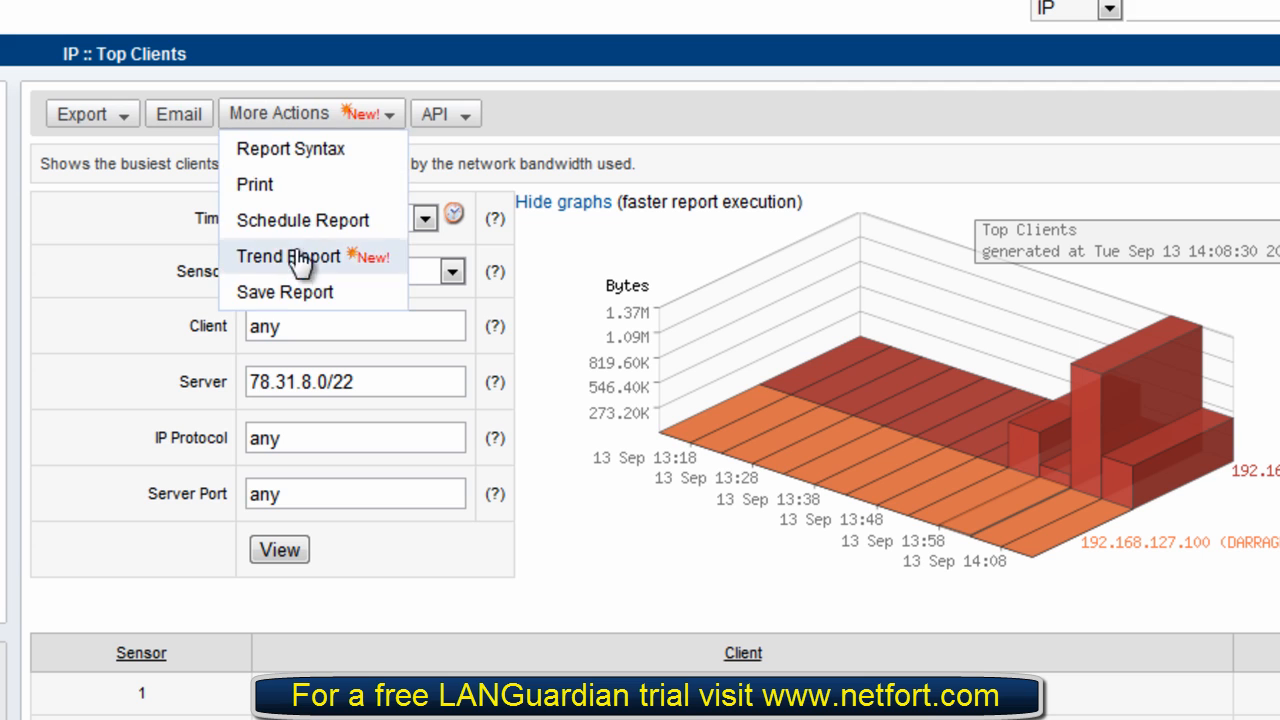
click(290, 292)
click(514, 407)
text(Spot)
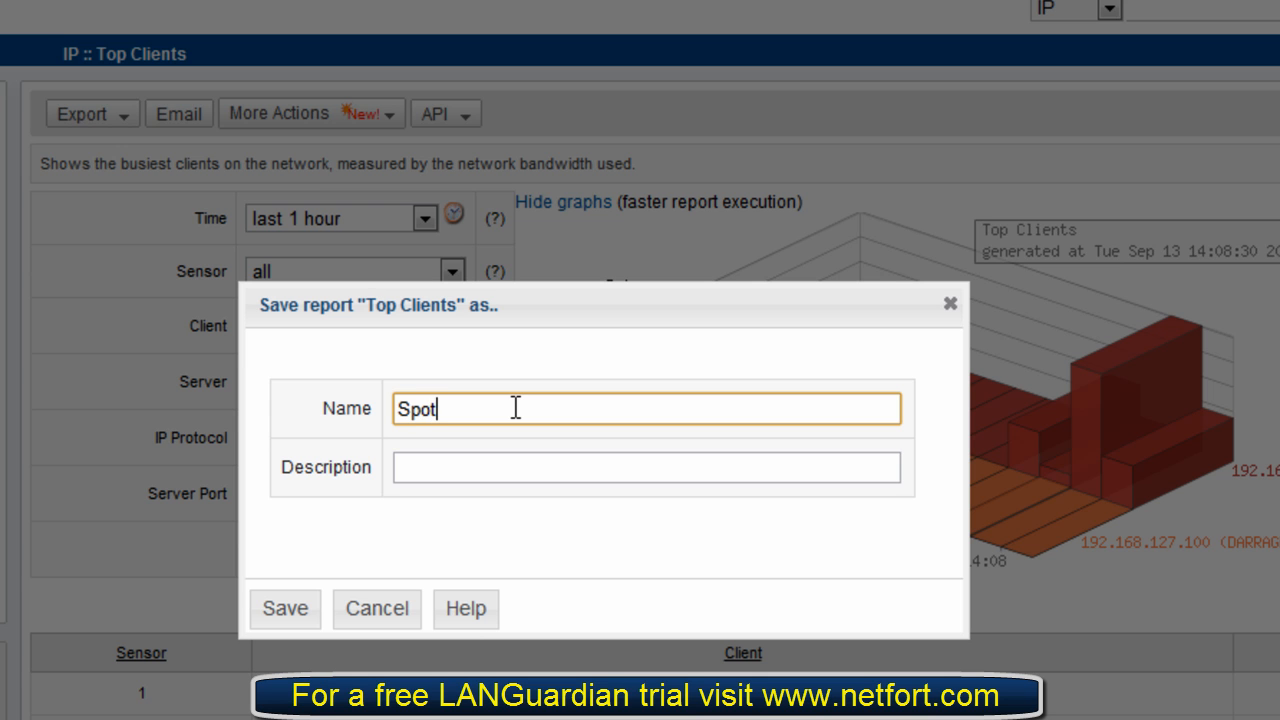
text(ify :: Top Clients)
key(BackSpace)
key(BackSpace)
text(ts)
key(Tab)
text(Top Clients based on traffic volumes)
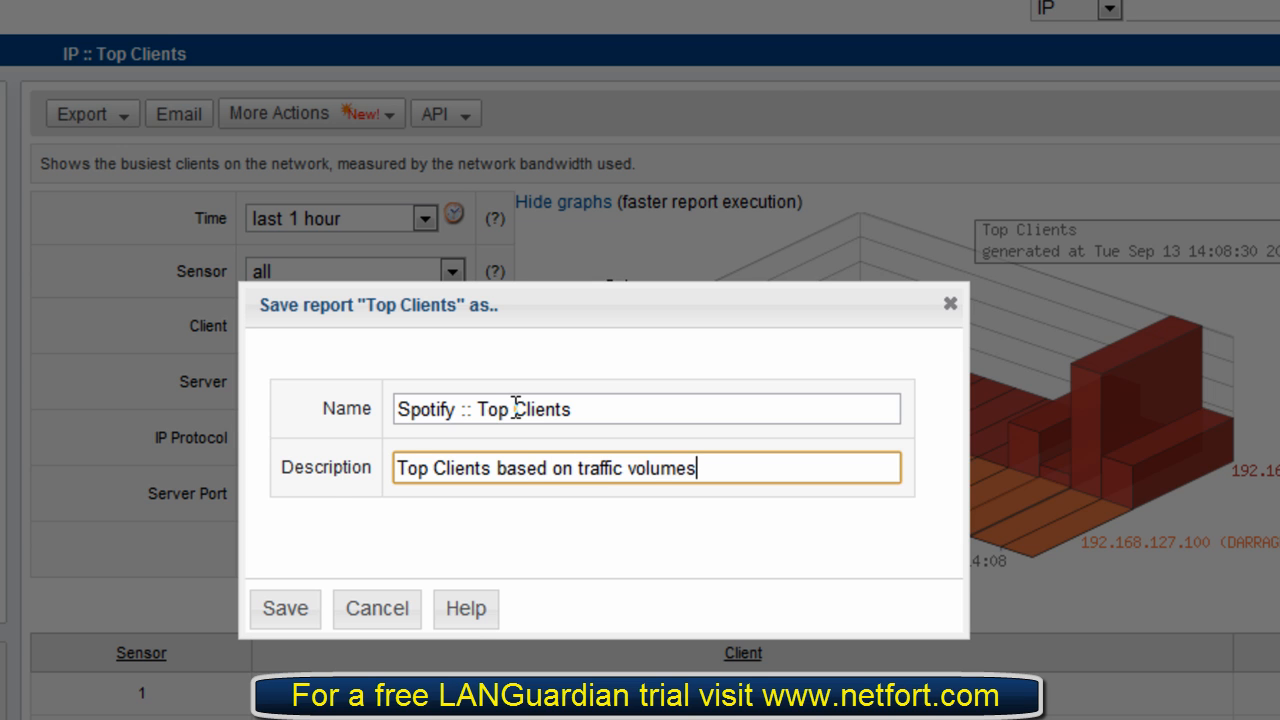
click(288, 612)
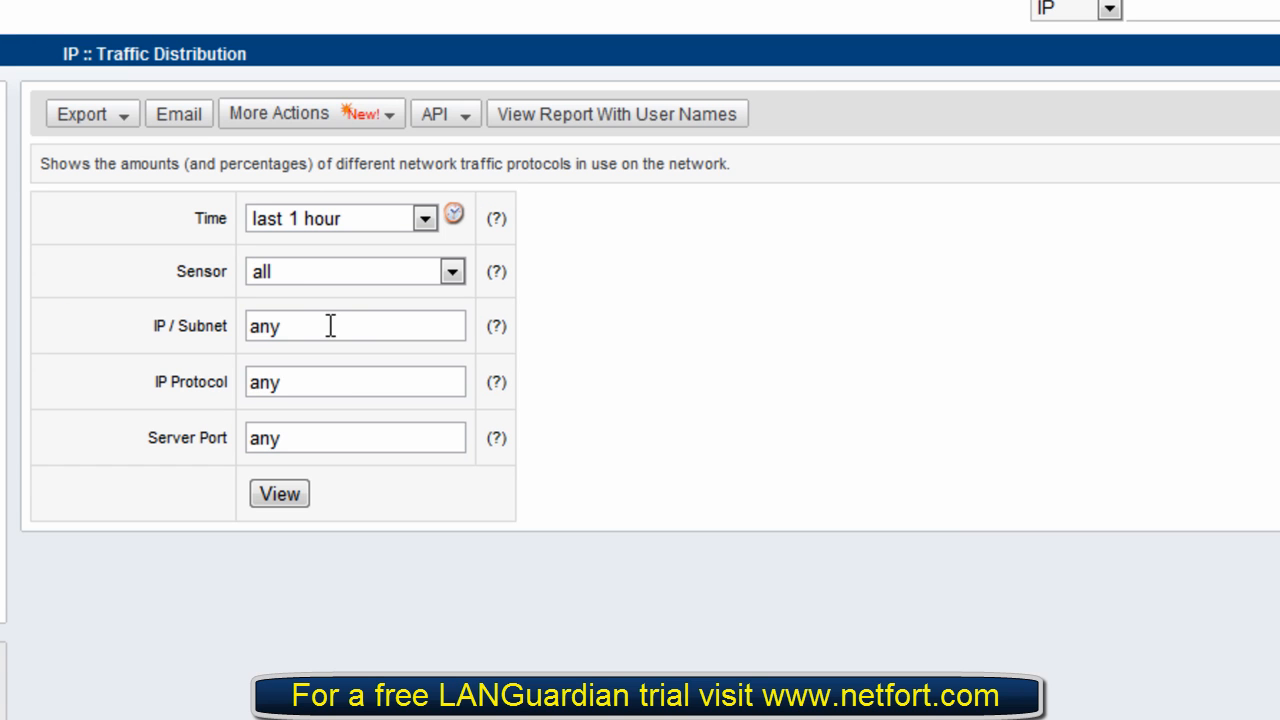
Run the IP Traffic Distribution report for the subnet 78.31.8.0/22.
double_click(334, 337)
text(78.31.8.0/22)
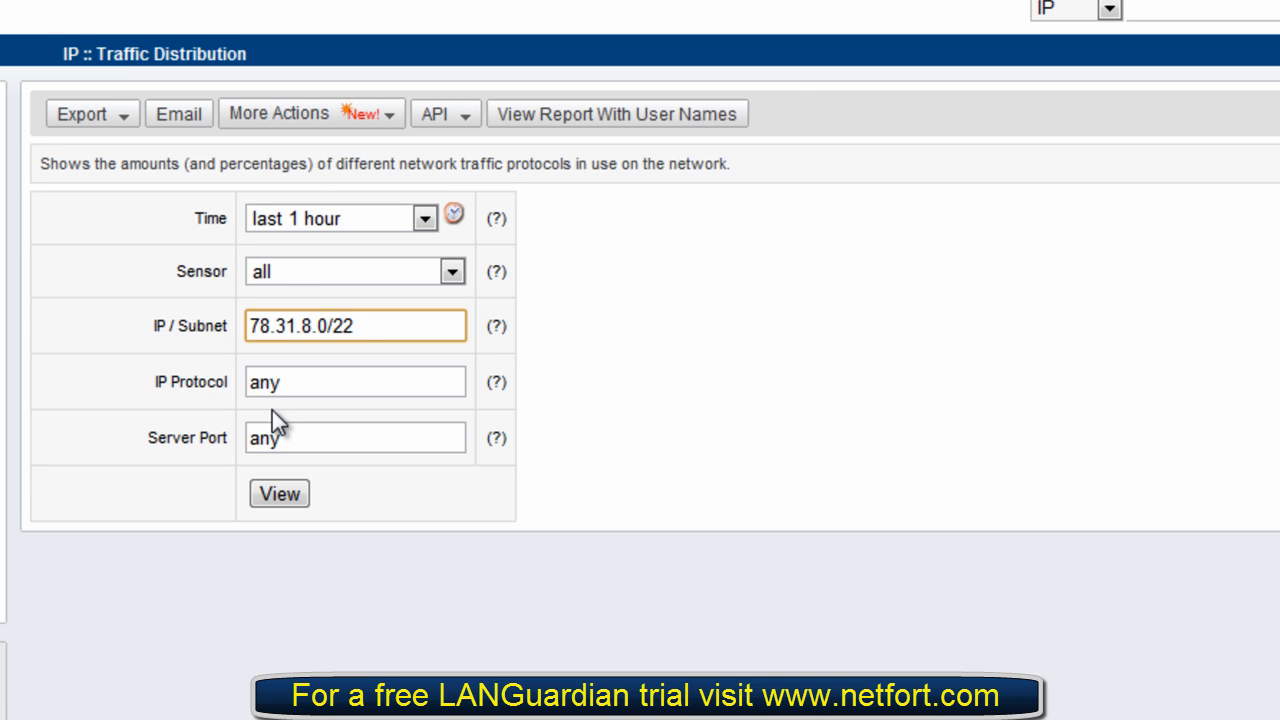
click(272, 494)
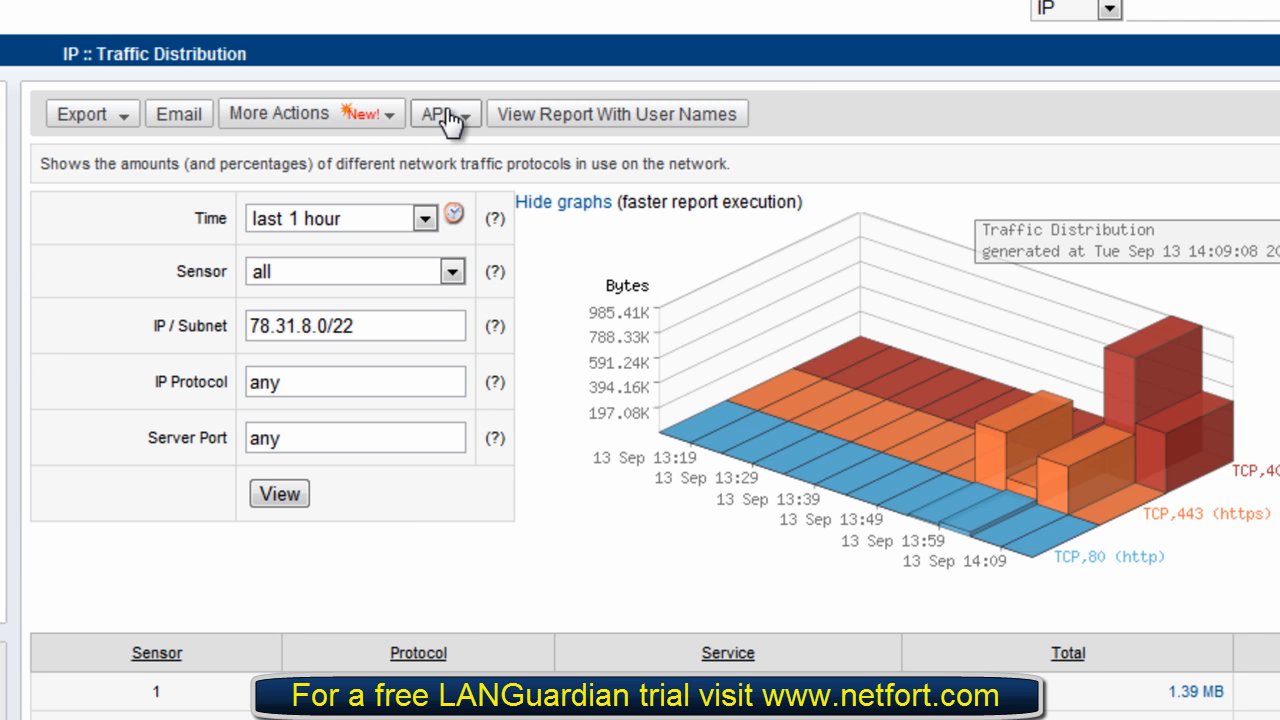
Start saving the filtered Traffic Distribution report as a custom report named "Spotify :: Total Traffic".
click(360, 115)
click(282, 291)
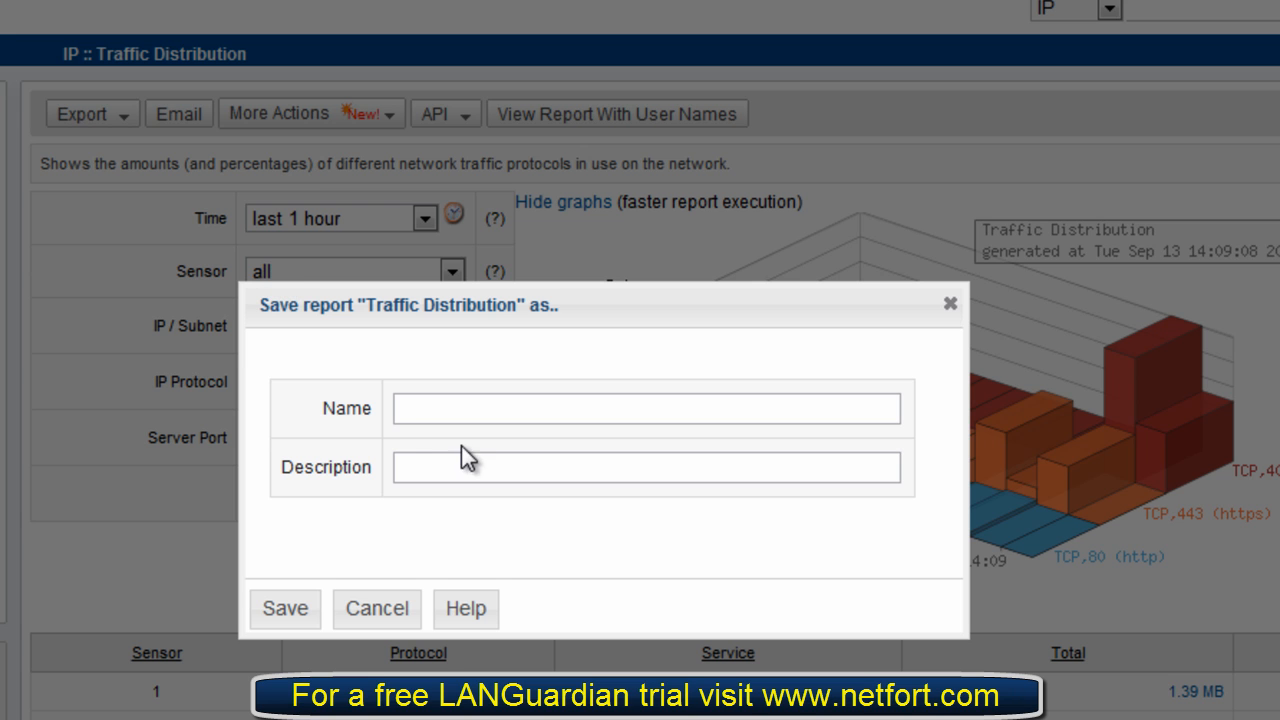
click(466, 407)
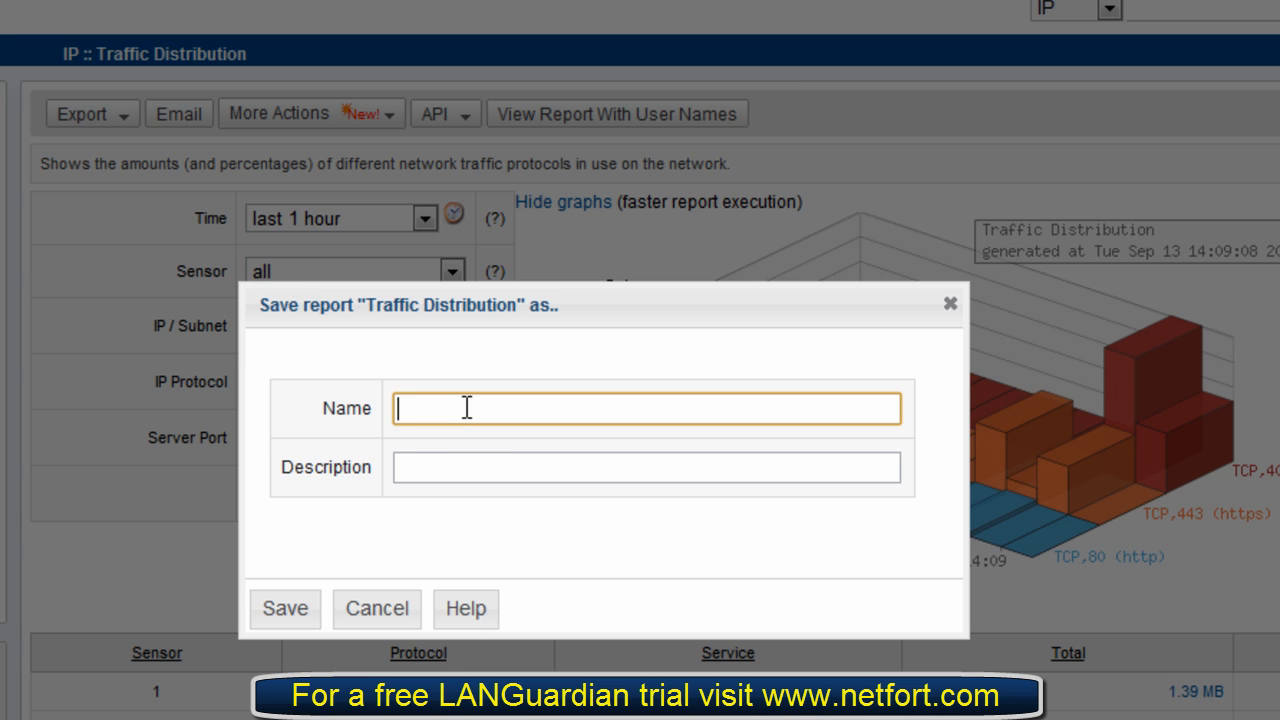
text(D)
key(BackSpace)
text(Spotofy)
key(BackSpace)
key(BackSpace)
key(BackSpace)
text(ify Top)
key(BackSpace)
key(BackSpace)
key(BackSpace)
text(Total )
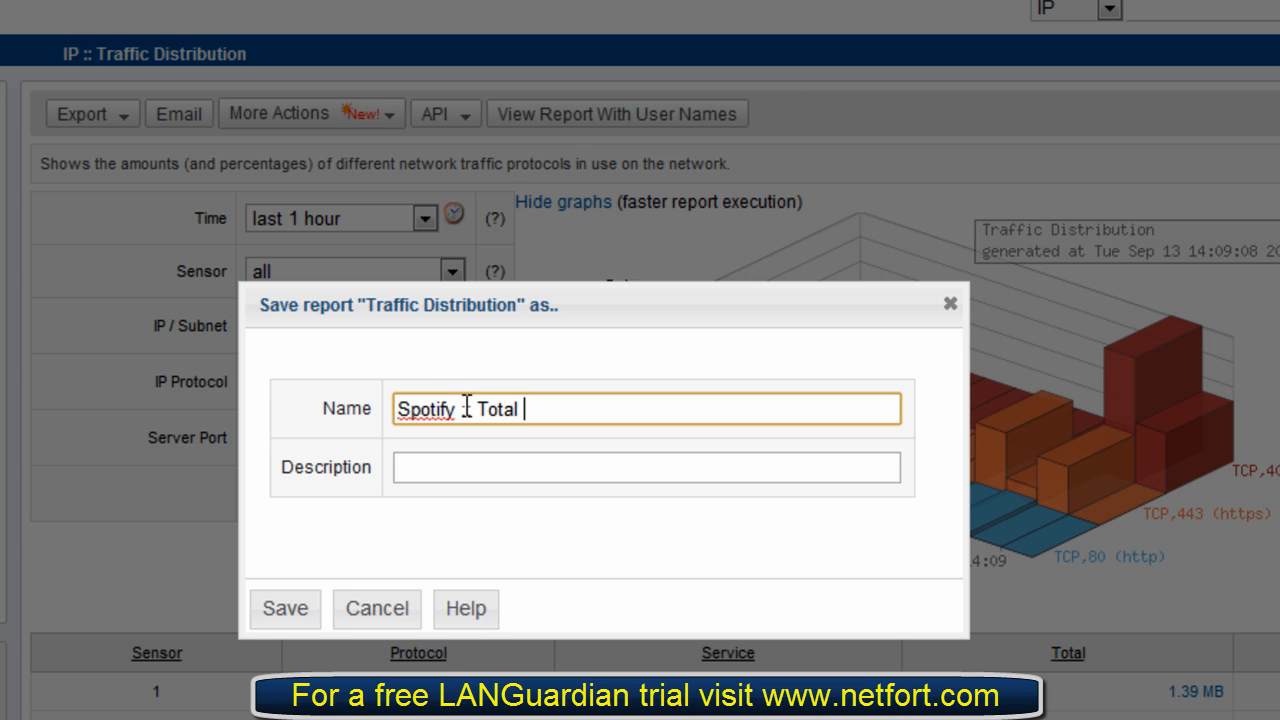
text(Traffic)
Describe the report as "Total traffic associated with Spotify" and save it.
key(Tab)
text(Total traffic assoicat)
key(BackSpace)
key(BackSpace)
key(BackSpace)
key(BackSpace)
text(iated wi)
key(BackSpace)
key(BackSpace)
key(BackSpace)
key(BackSpace)
key(BackSpace)
key(BackSpace)
key(BackSpace)
key(BackSpace)
text(ciated with Spotofy)
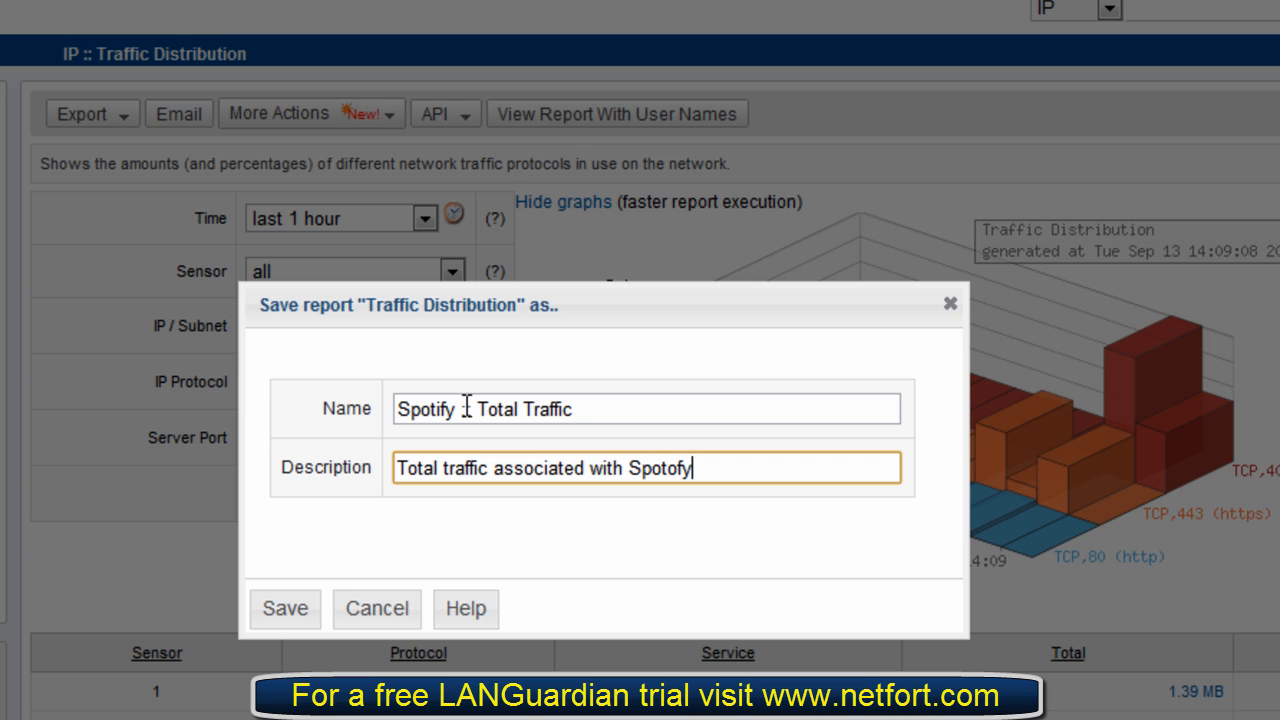
key(BackSpace)
key(BackSpace)
key(BackSpace)
text(ify)
click(290, 620)
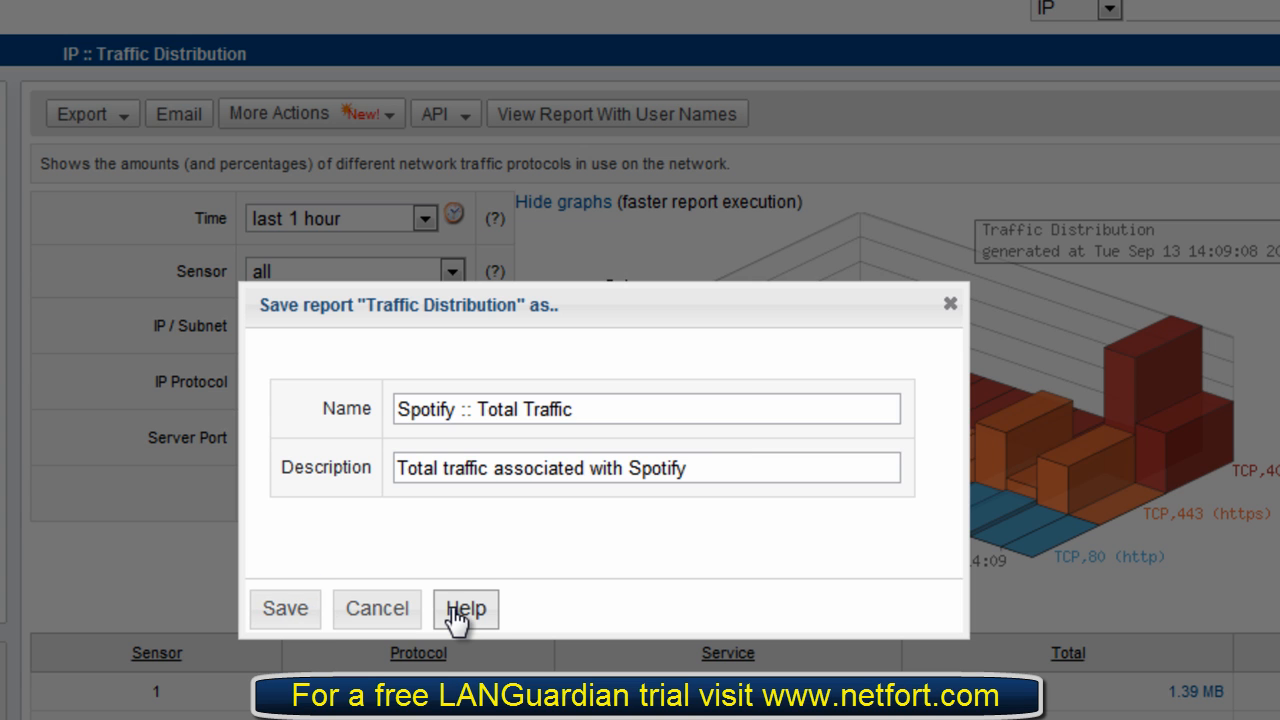
click(290, 614)
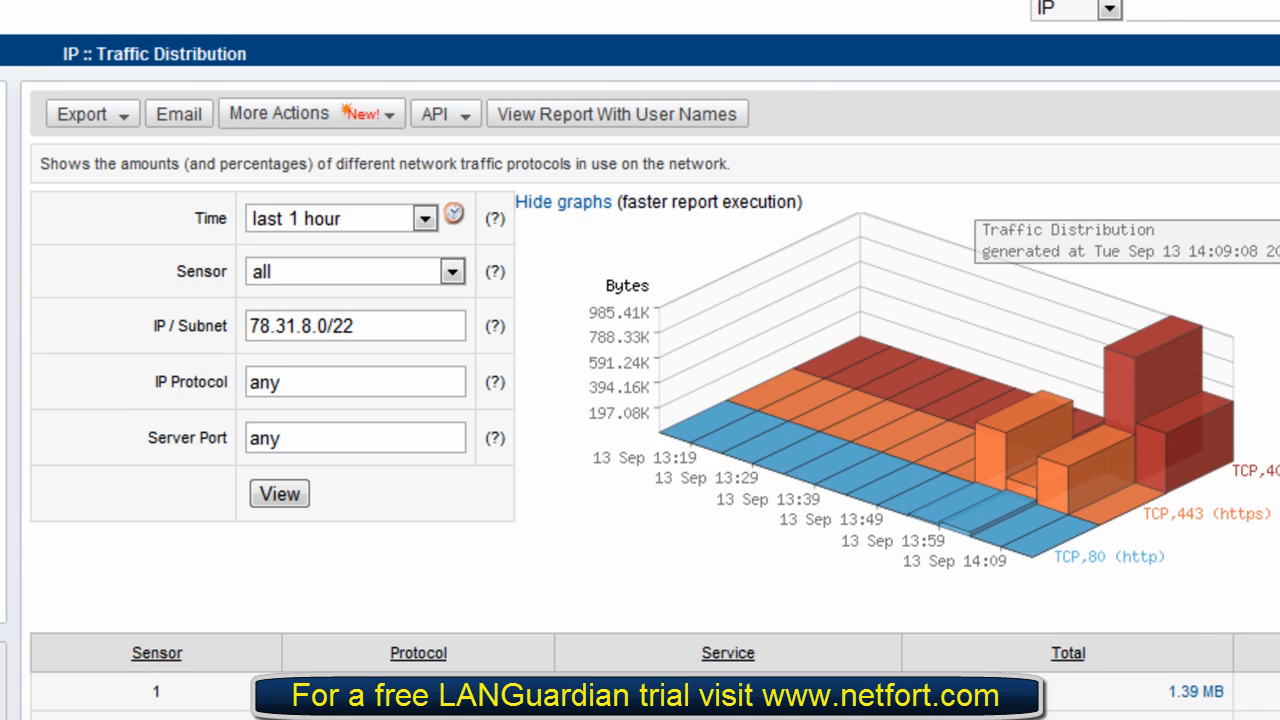
Add a new dashboard and name it "Spotify".
click(189, 49)
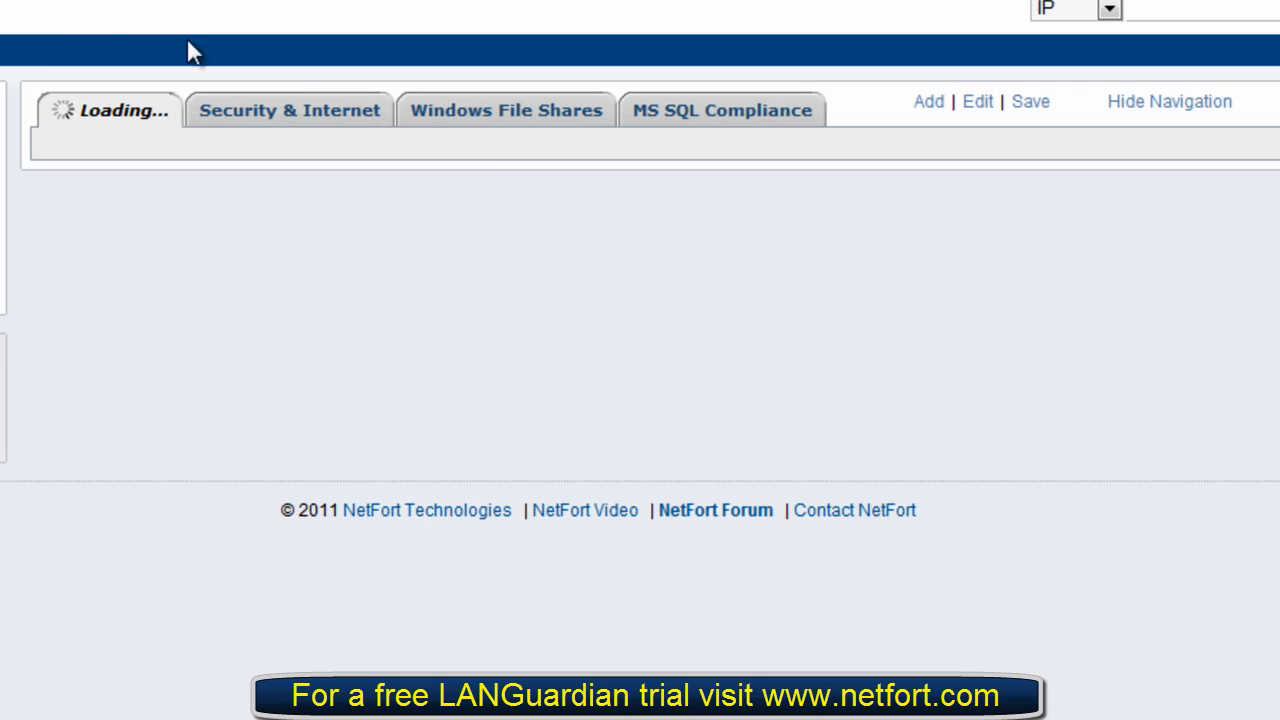
click(936, 102)
click(558, 147)
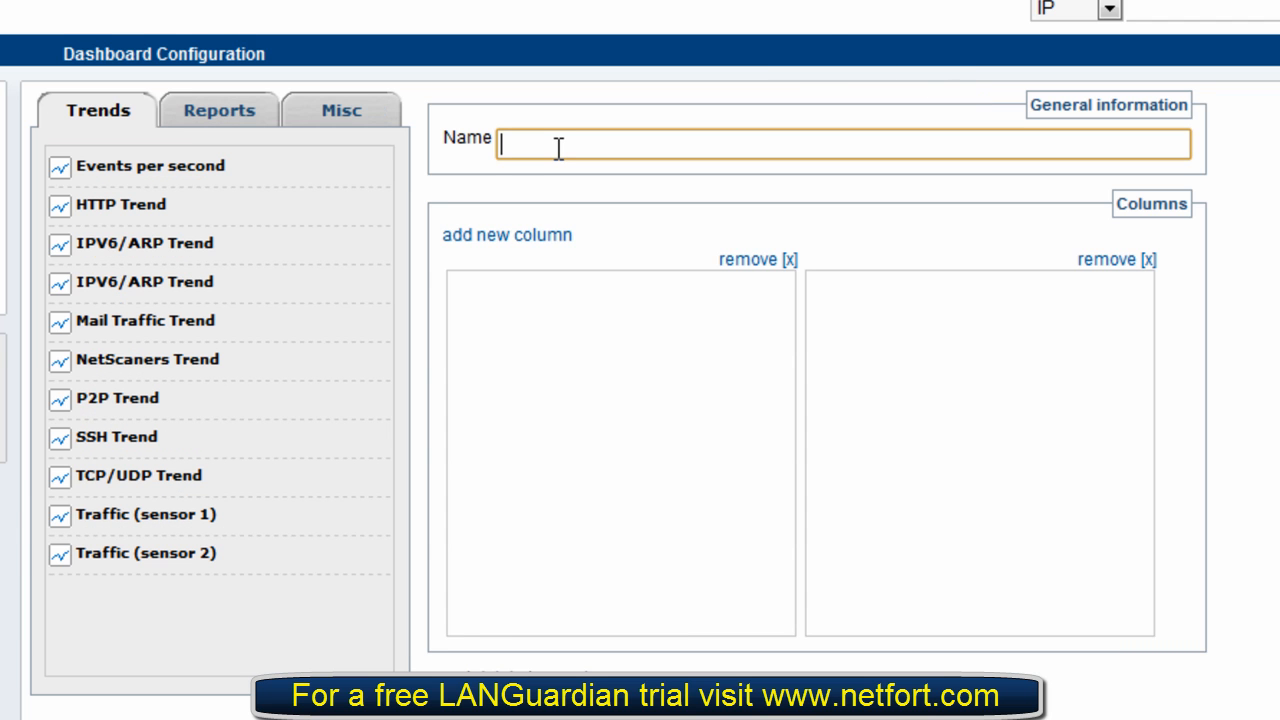
text(Spotofy)
key(BackSpace)
key(BackSpace)
key(BackSpace)
text(ify)
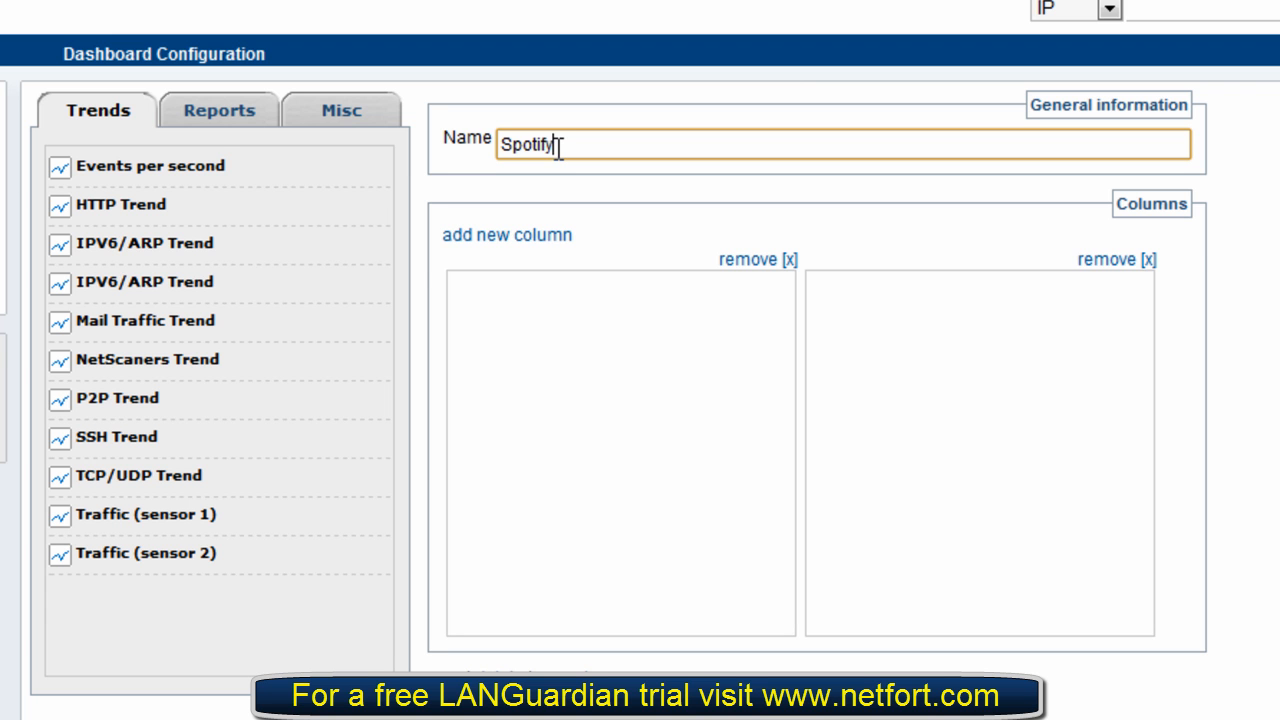
Place the custom Spotify Total Traffic and Top Clients reports in the first column, Clients Upgrading in the second, and save the dashboard.
click(203, 118)
scroll(225, 195, down, 3)
scroll(226, 202, down, 10)
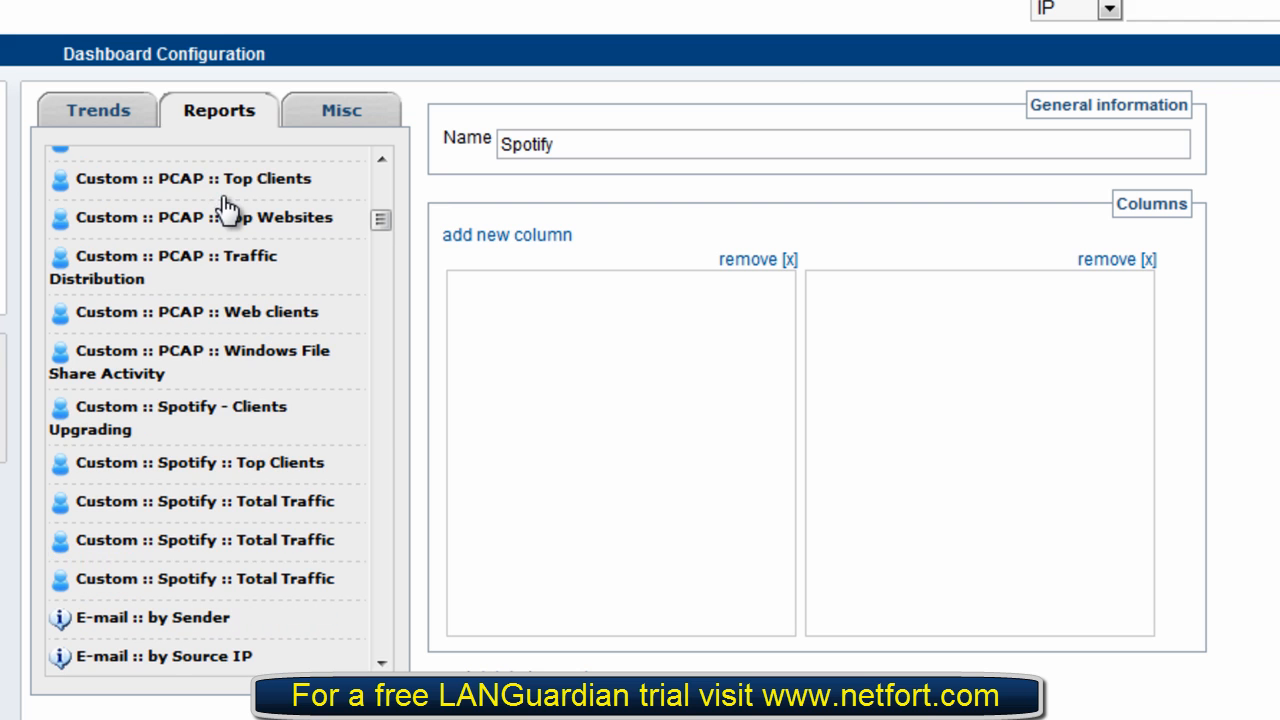
drag(240, 470, 571, 337)
drag(259, 420, 619, 354)
drag(232, 410, 632, 285)
drag(651, 362, 986, 314)
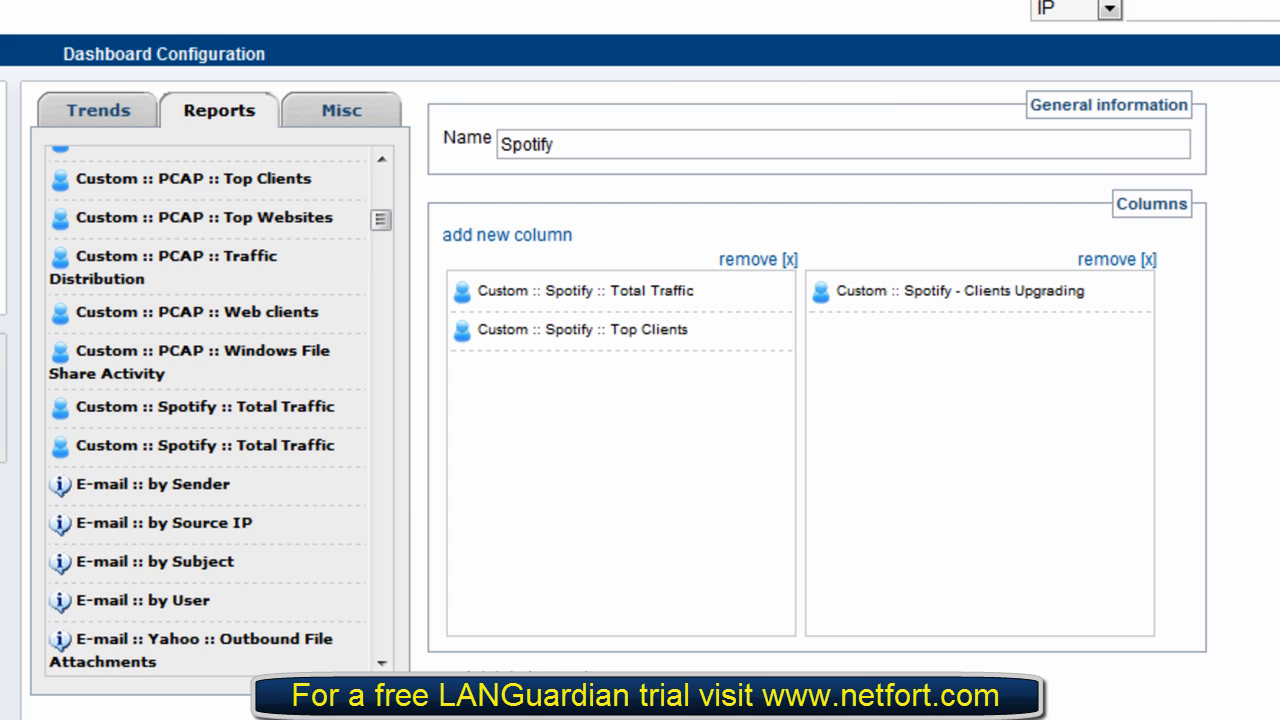
click(447, 672)
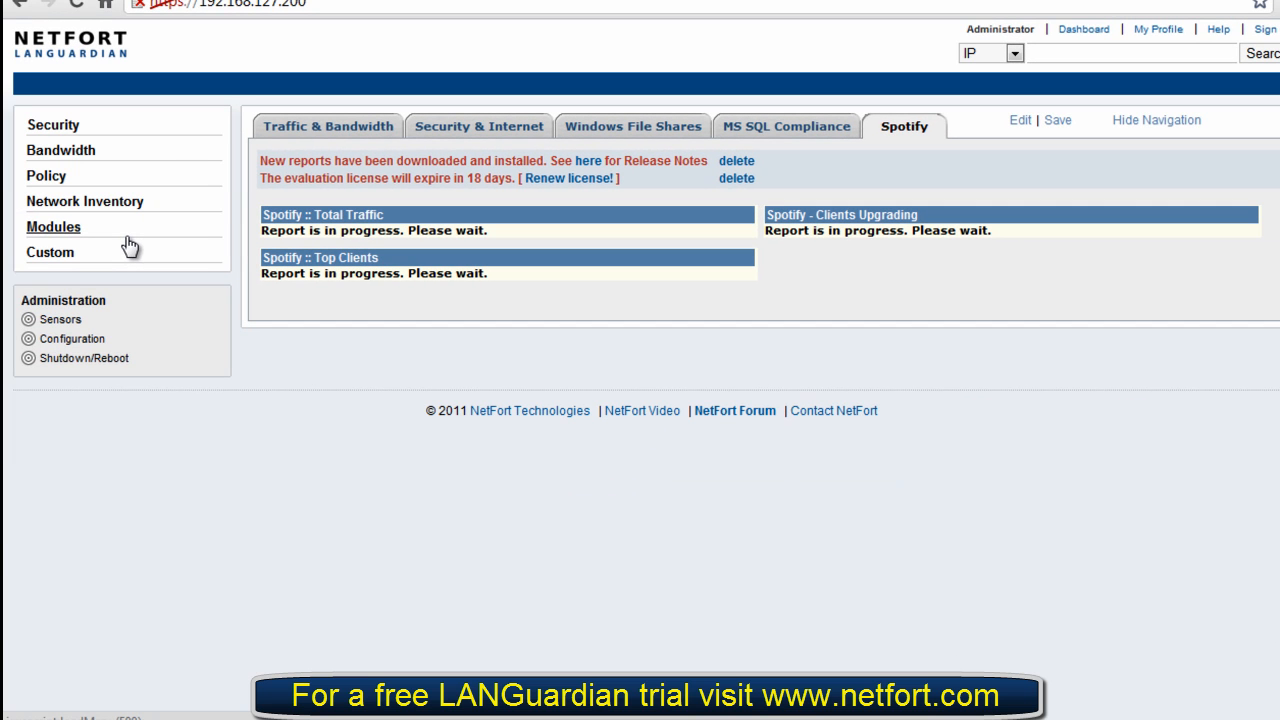
Run the bandwidth IP Traffic Distribution report for the subnet 78.31.8.0/22.
click(68, 230)
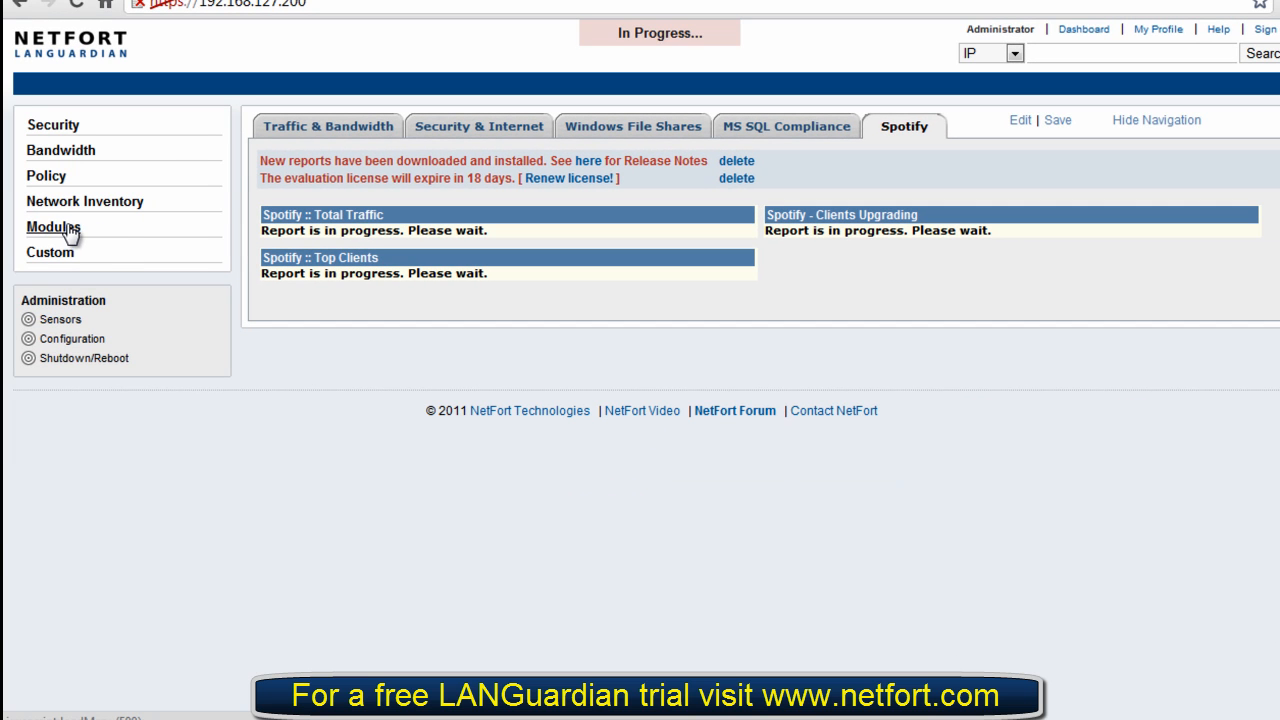
click(58, 152)
click(52, 175)
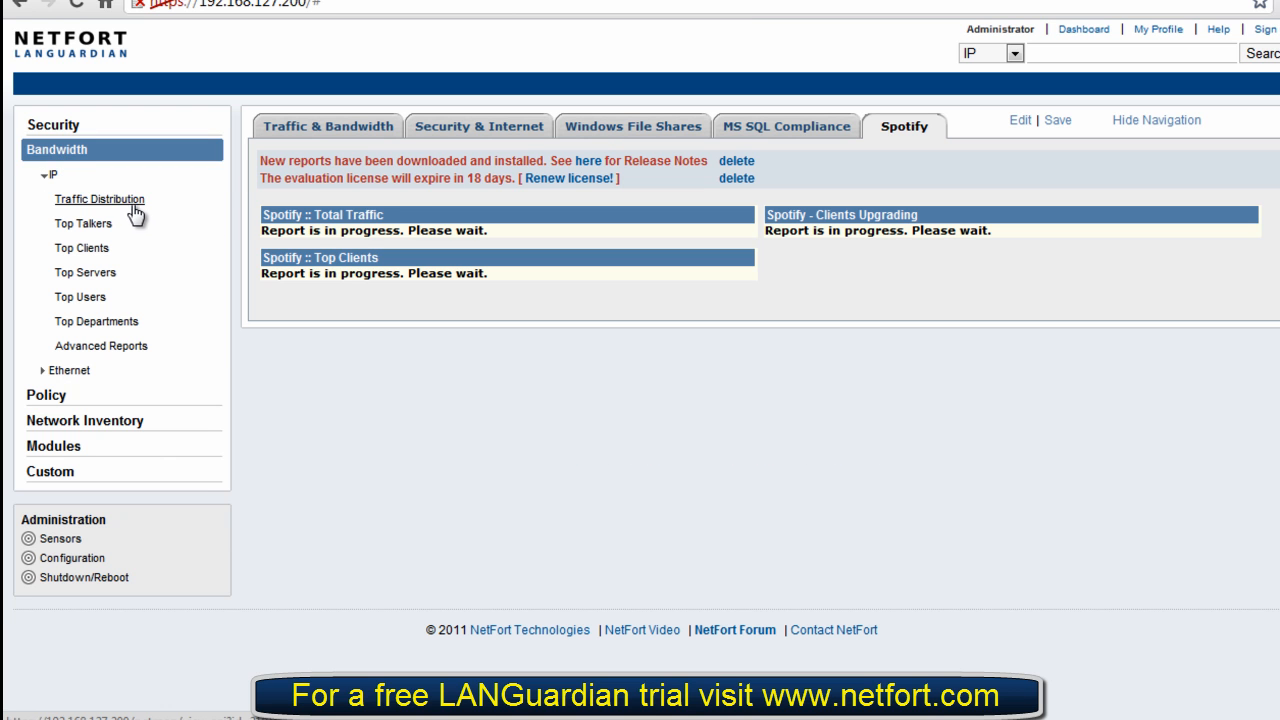
click(126, 203)
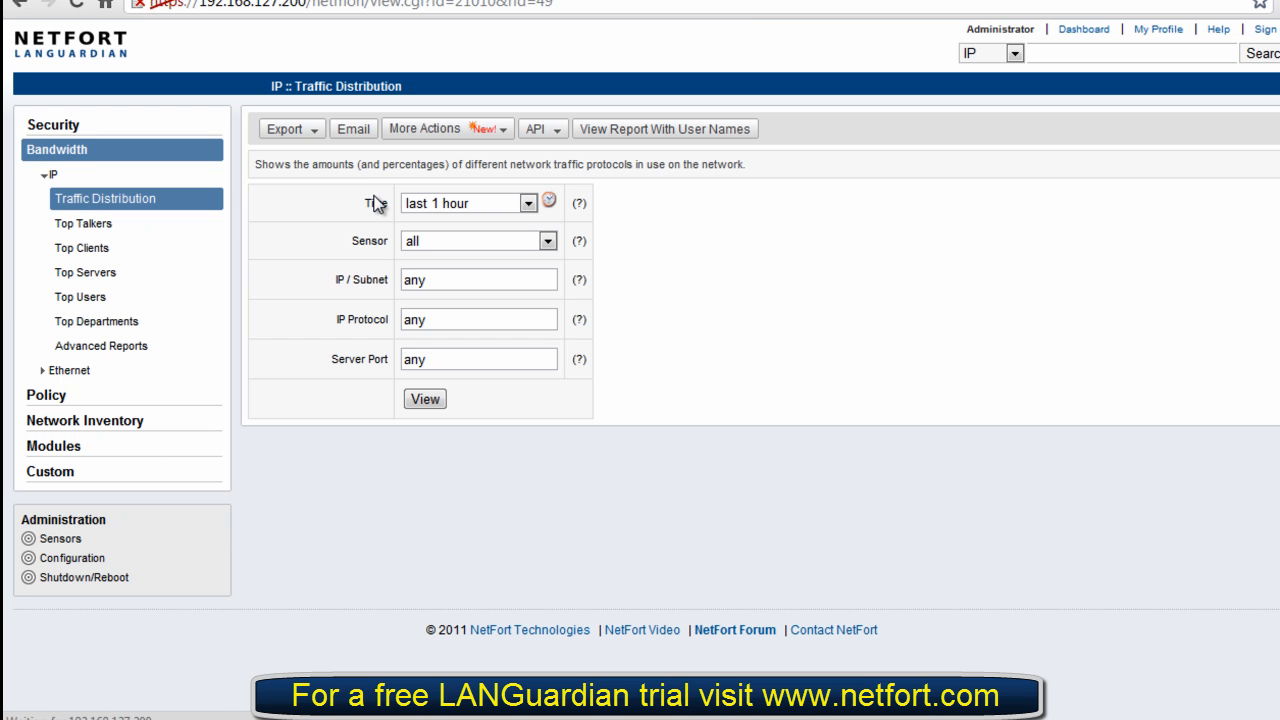
click(430, 280)
key(ctrl+a)
text(78.31.8.0/22)
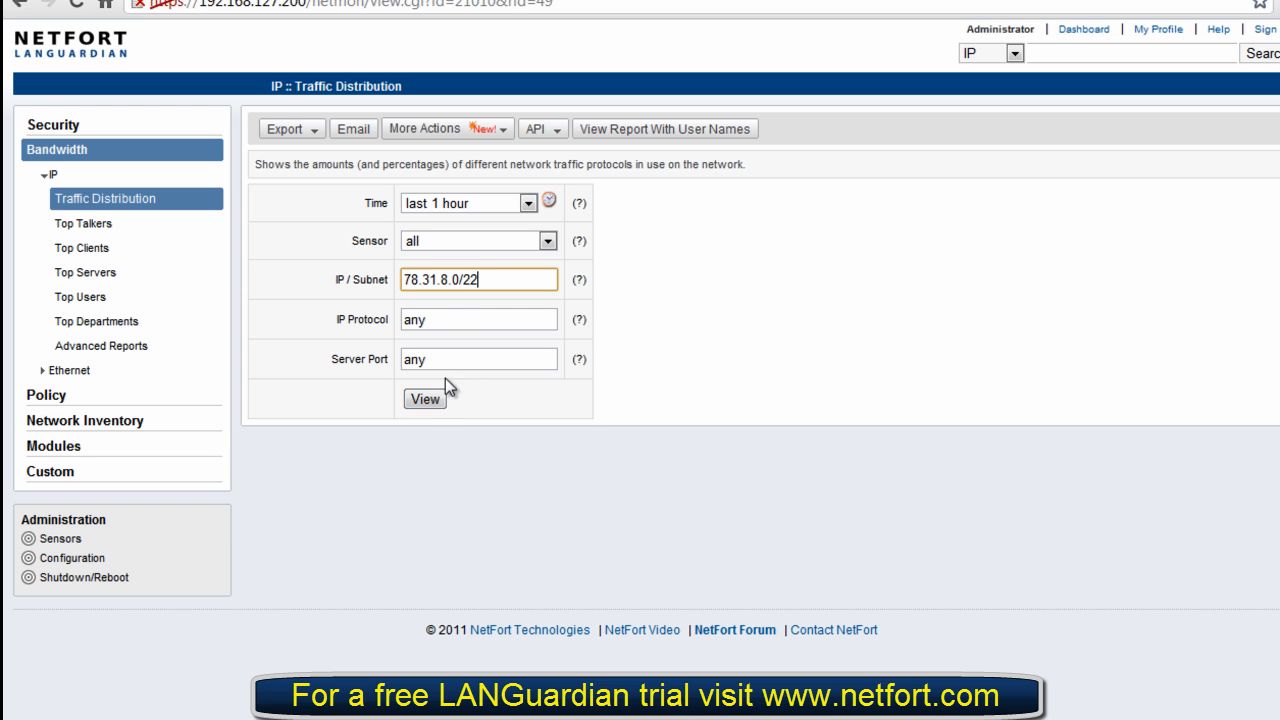
click(430, 400)
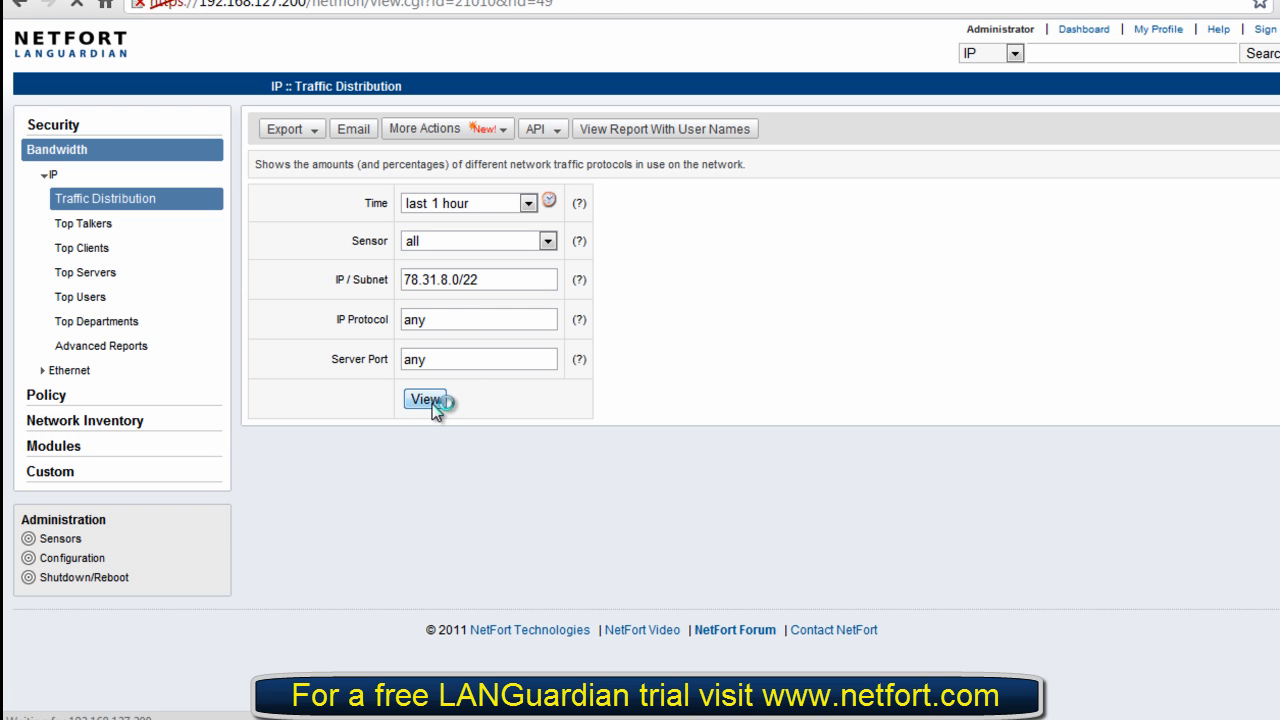
Try to create a trend named "Spotify" from the all-sensor Traffic Distribution report.
click(457, 137)
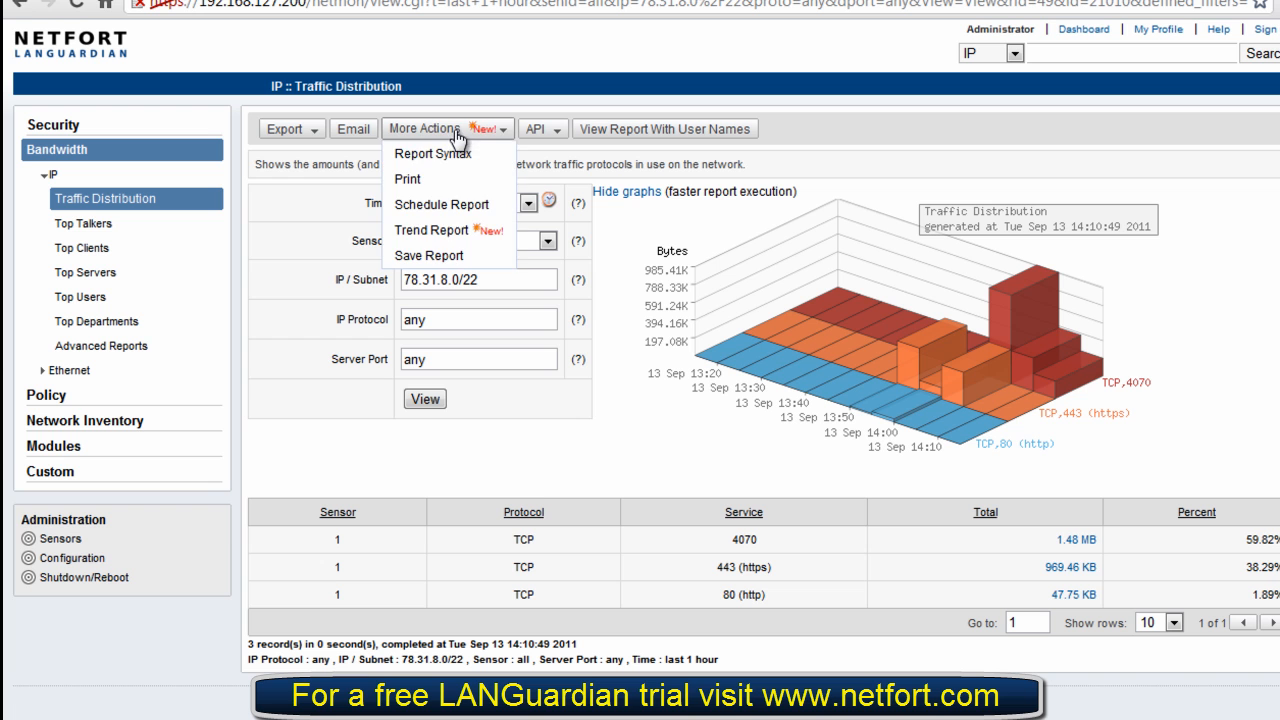
click(452, 226)
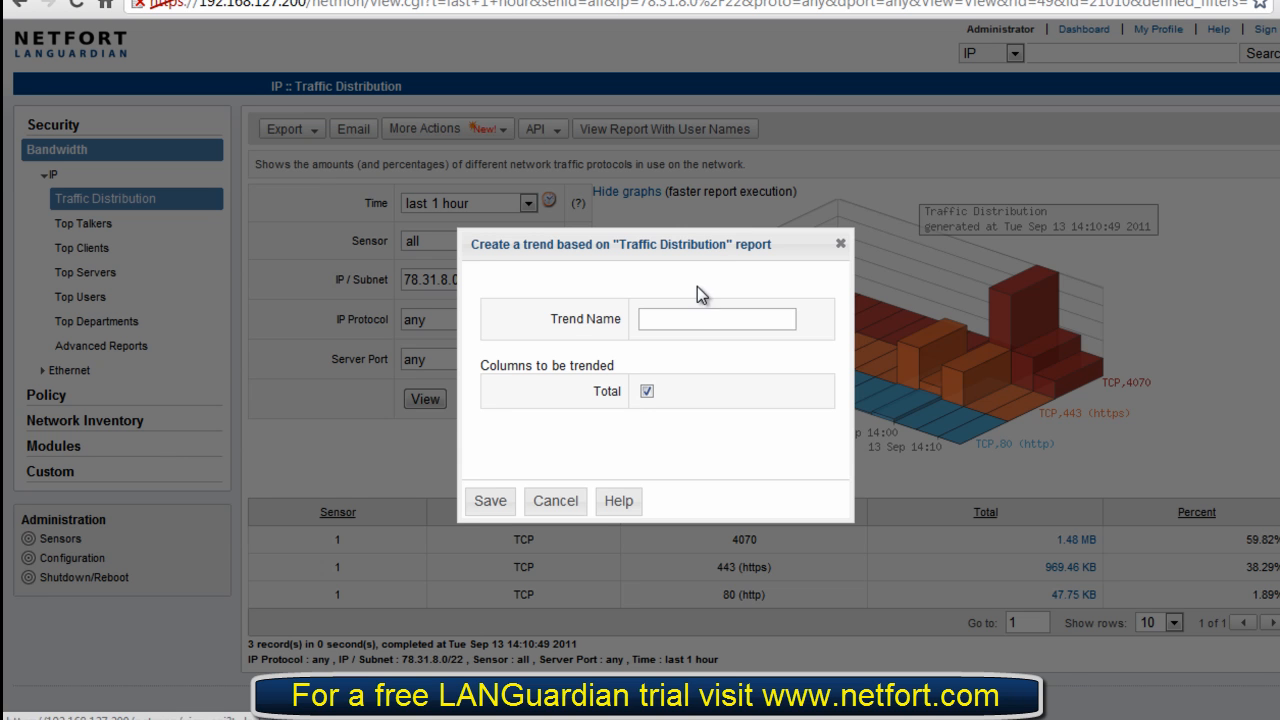
click(691, 318)
text(Spo)
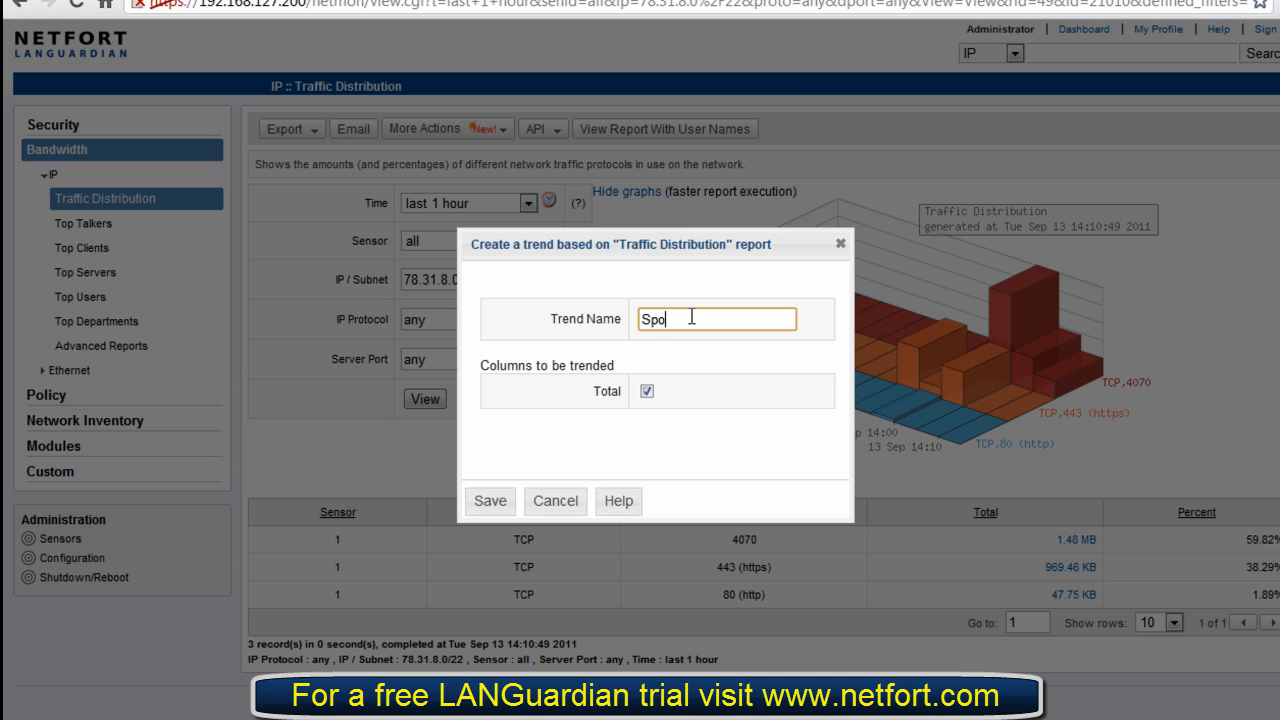
text(tify)
click(488, 502)
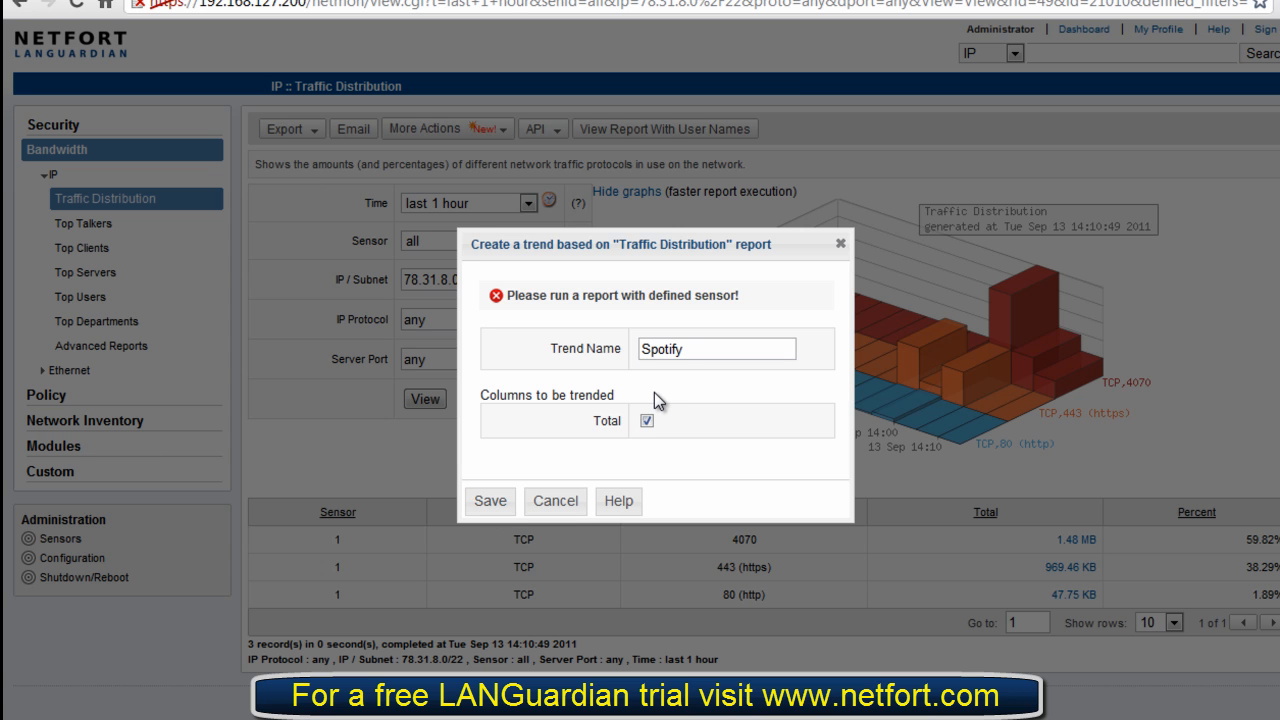
key(Escape)
Rerun the Traffic Distribution report with the sensor filter set to 1 (Sensor 1).
click(500, 240)
click(491, 275)
click(437, 396)
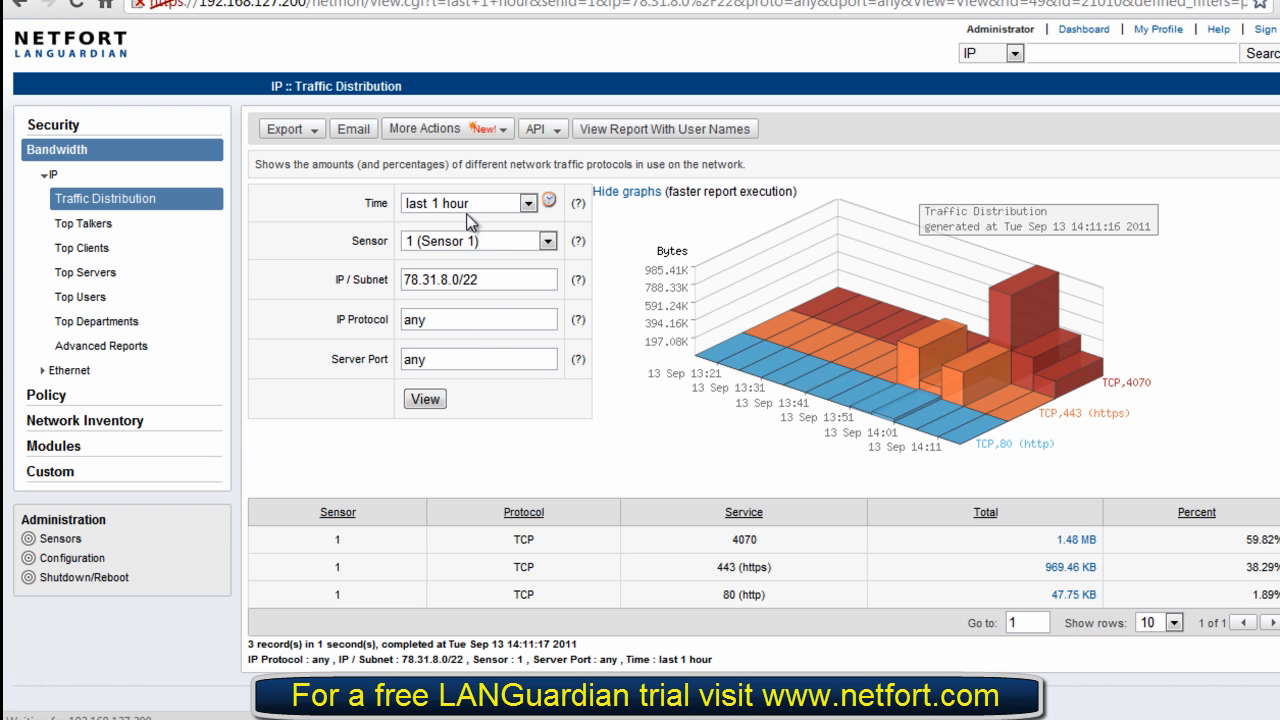
Create a trend named "Spotify" from the Sensor 1 Traffic Distribution report, trending the Total column.
click(459, 130)
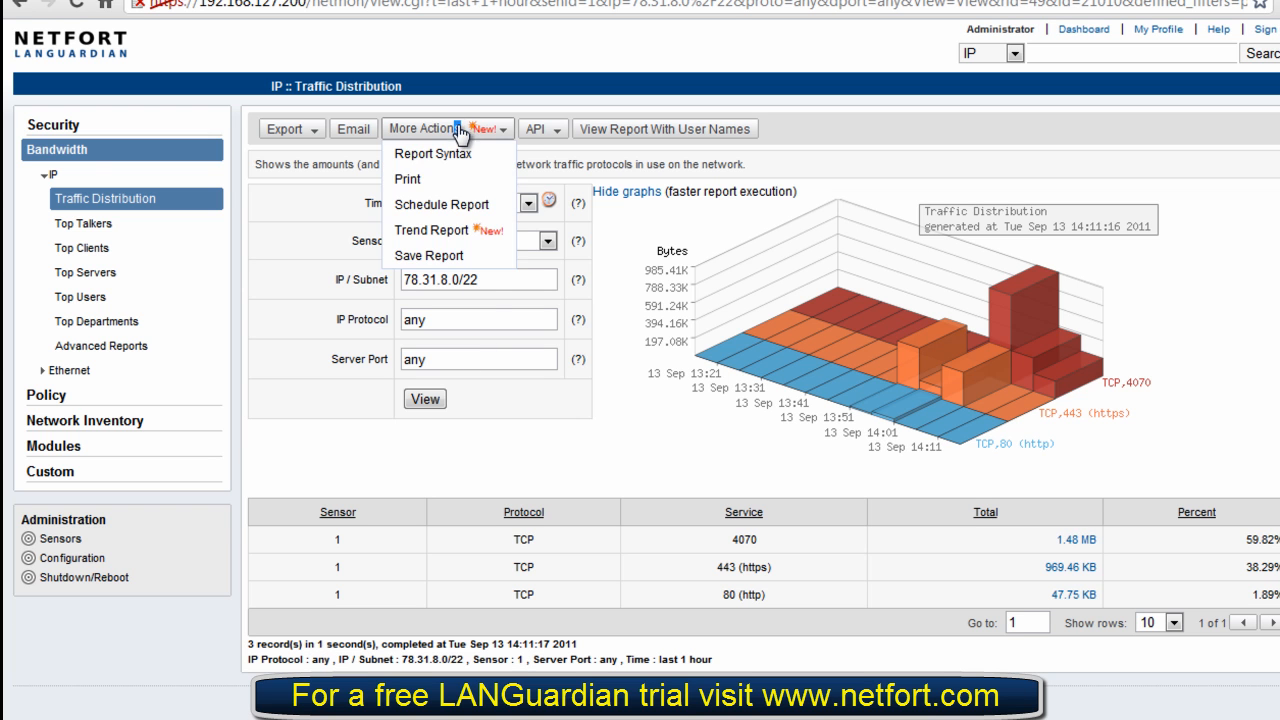
click(439, 228)
click(654, 317)
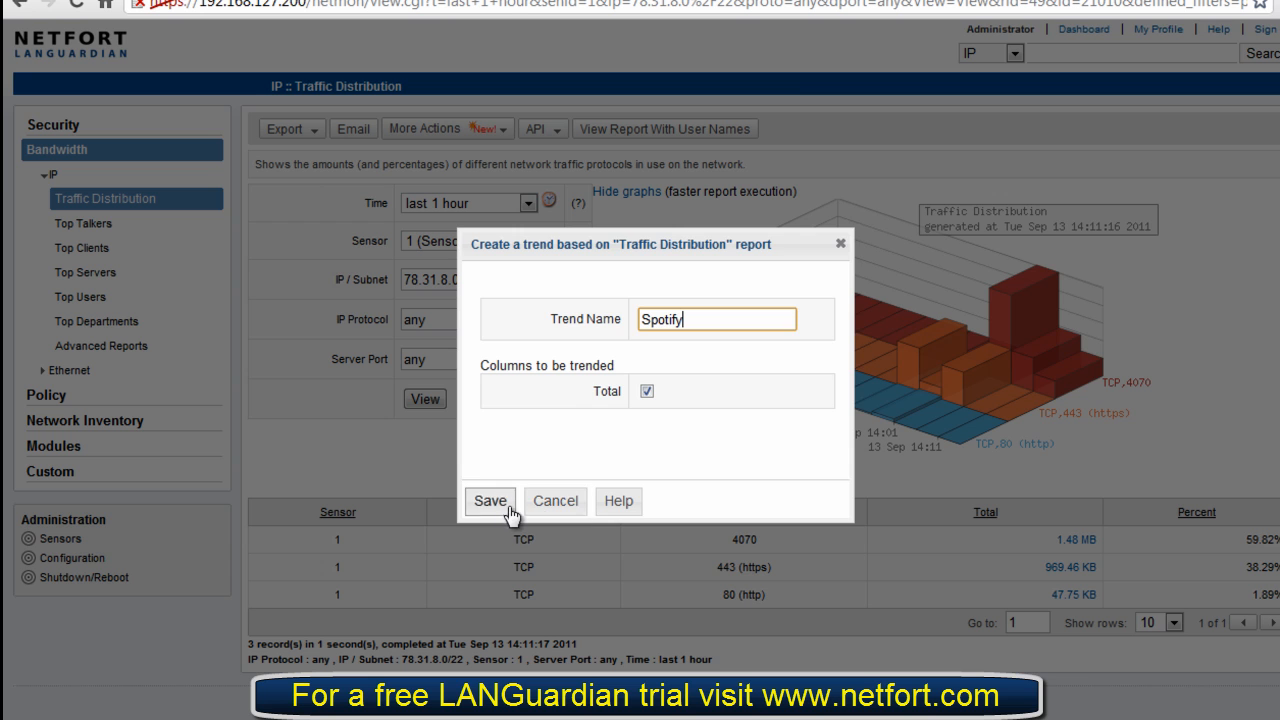
click(490, 501)
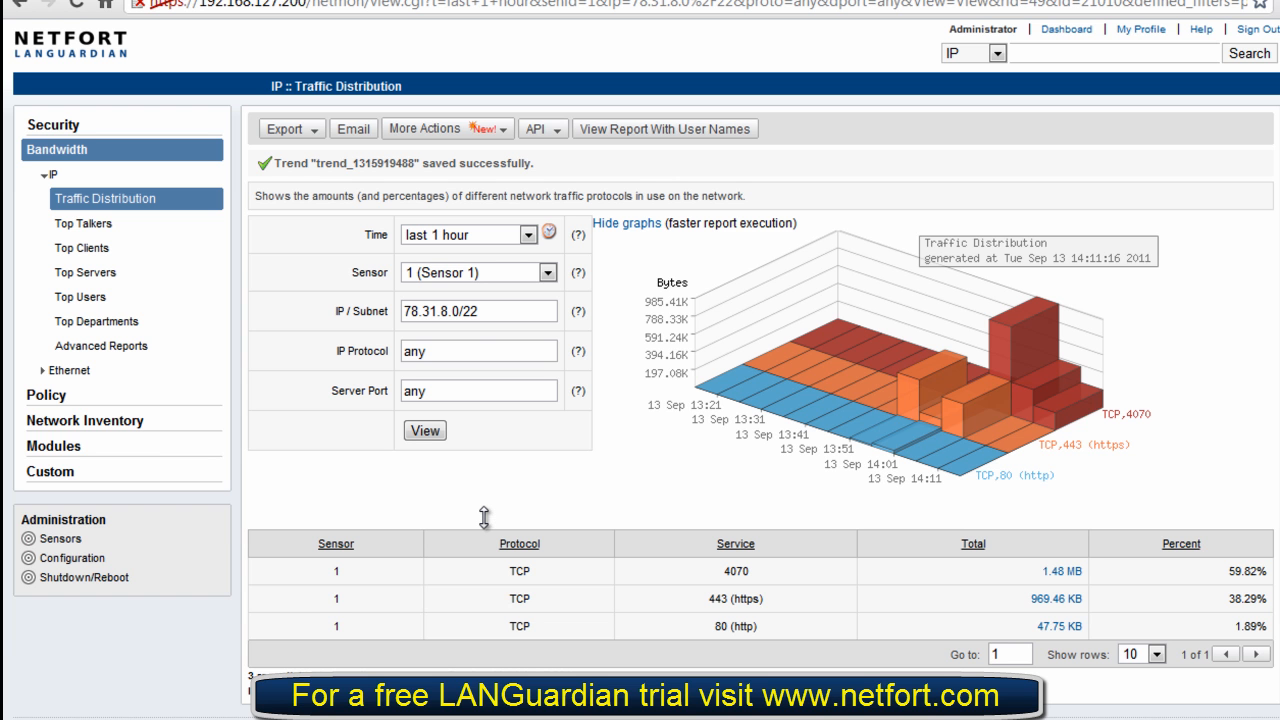
Edit the Spotify dashboard to put the Spotify trend atop the first column and Top Clients atop the second, and save it.
click(108, 48)
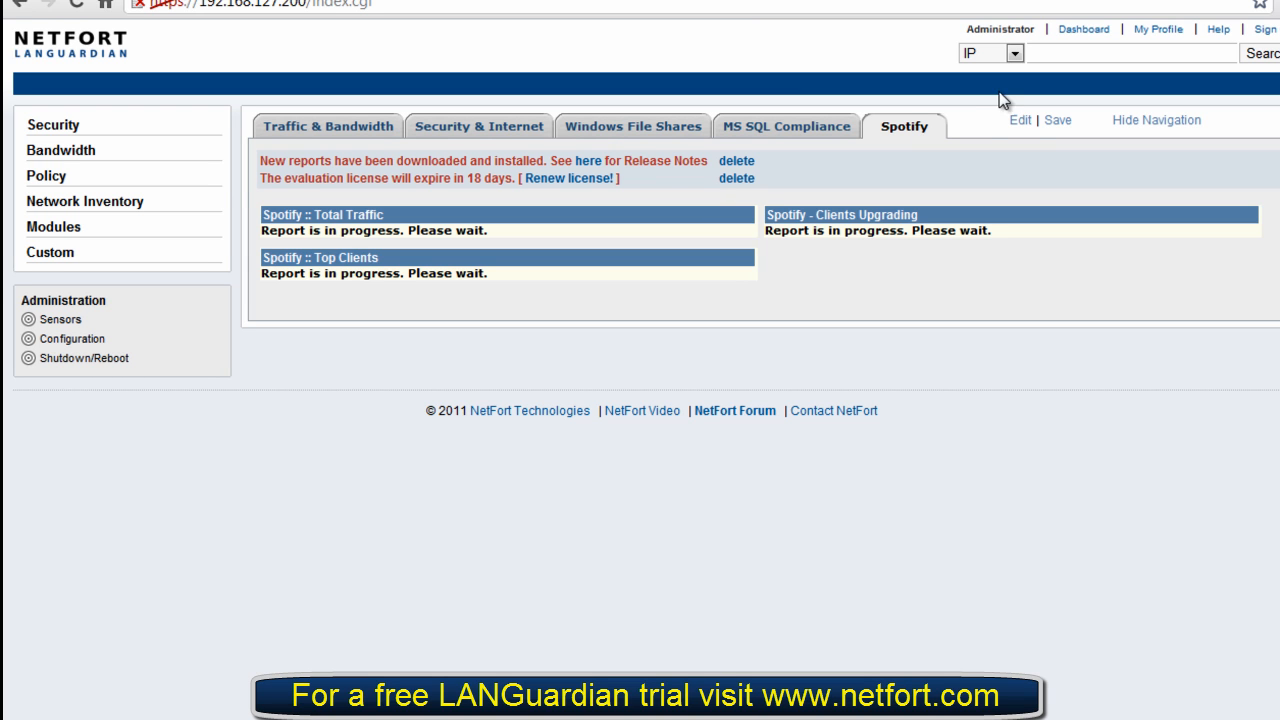
click(1022, 130)
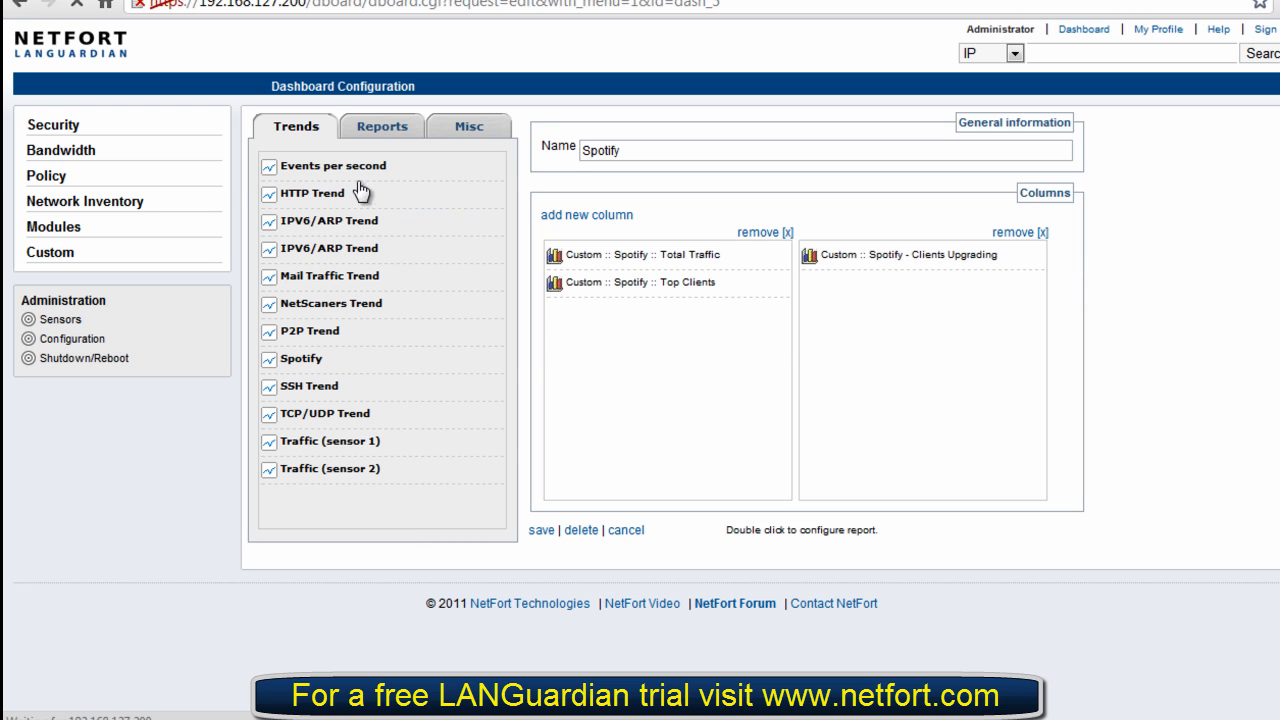
drag(310, 360, 602, 256)
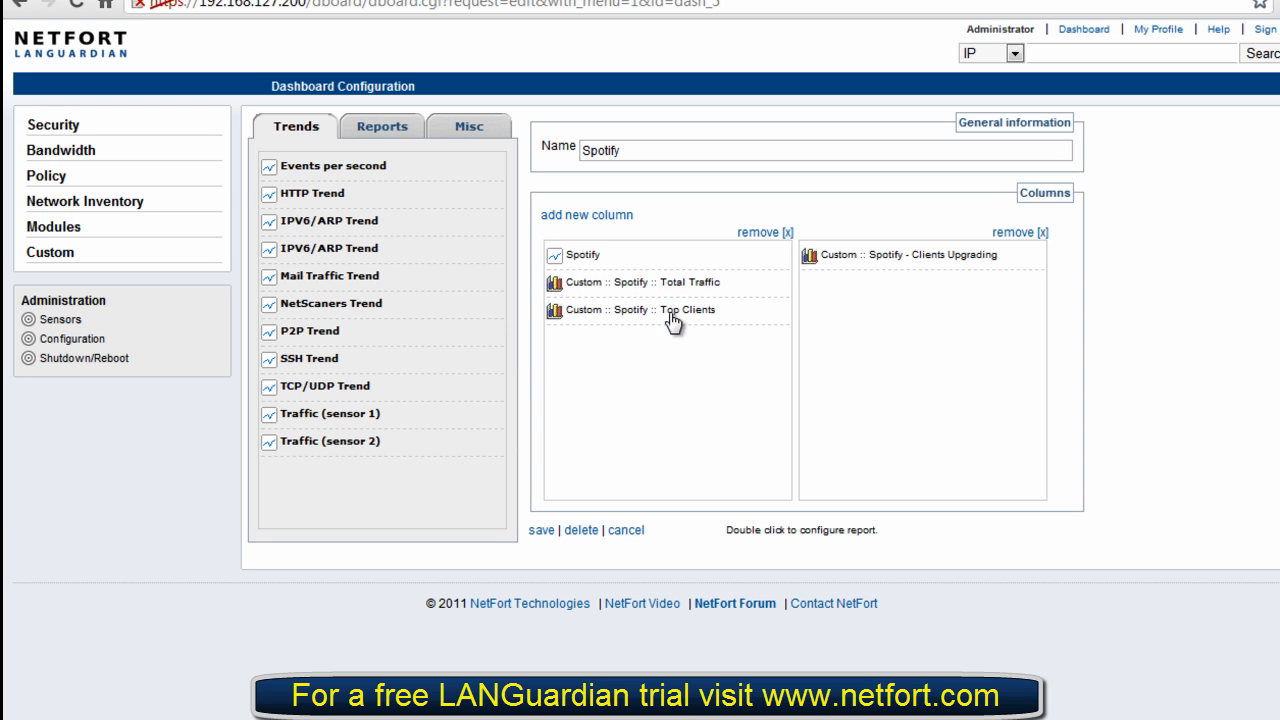
drag(672, 320, 857, 269)
click(540, 530)
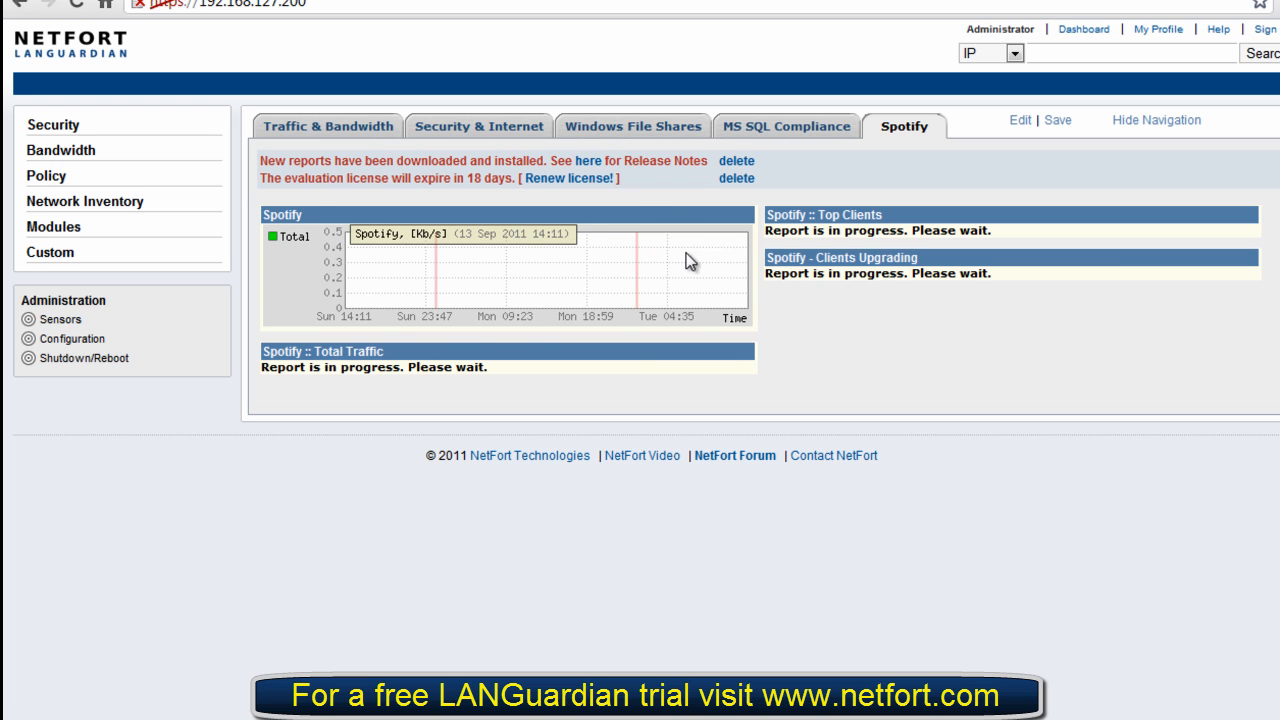
Open the custom "Spotify :: Top Clients" report, and play "Where Is My Mind?" in Spotify to generate traffic before switching back.
click(52, 253)
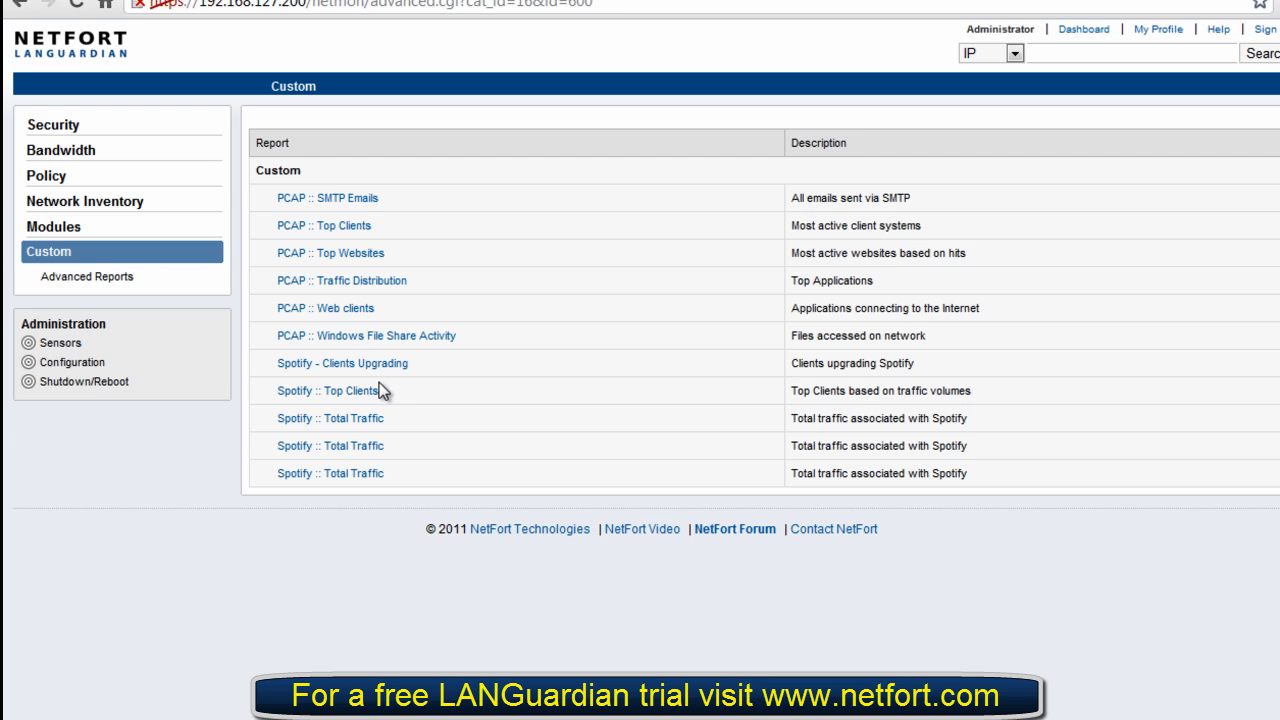
click(369, 396)
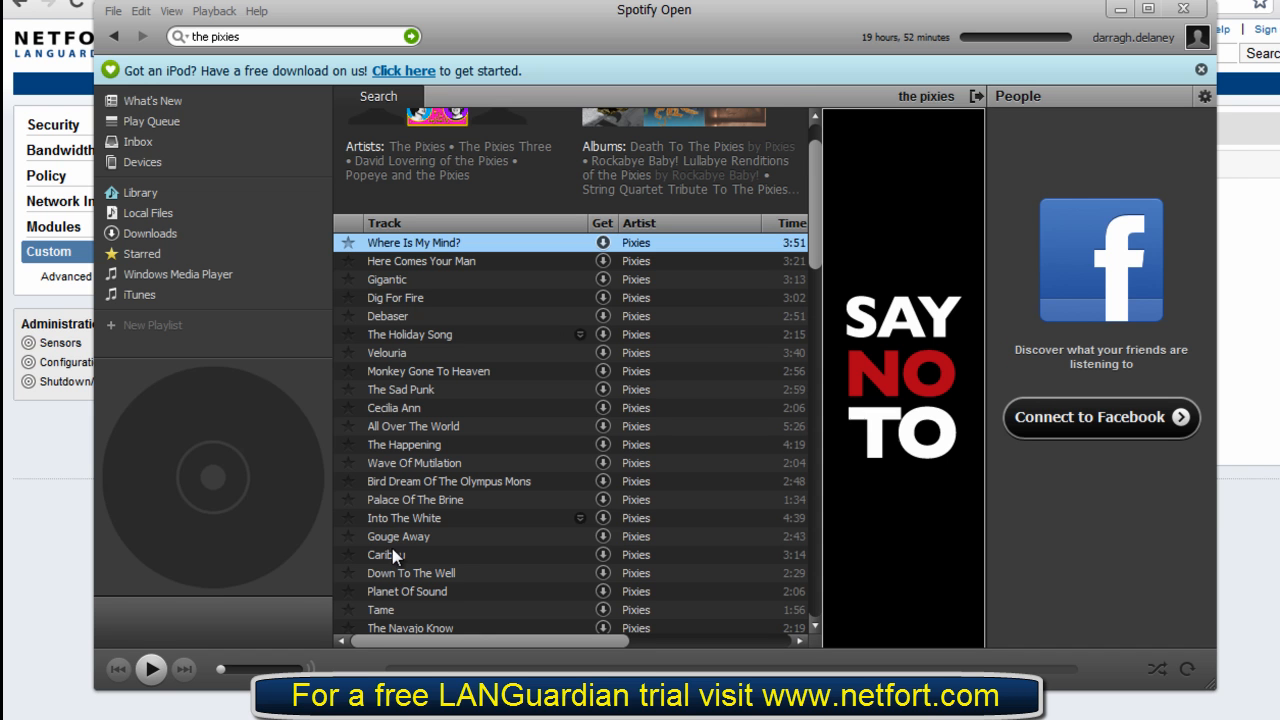
click(151, 669)
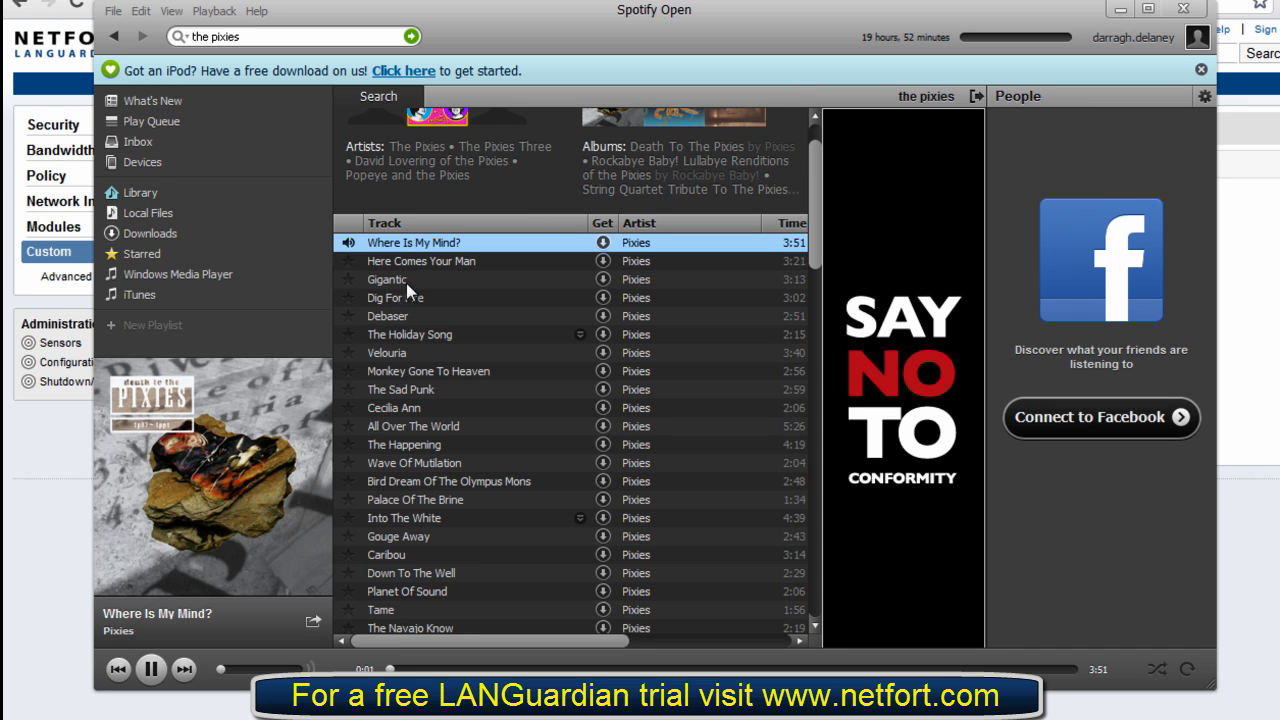
key(alt+Tab)
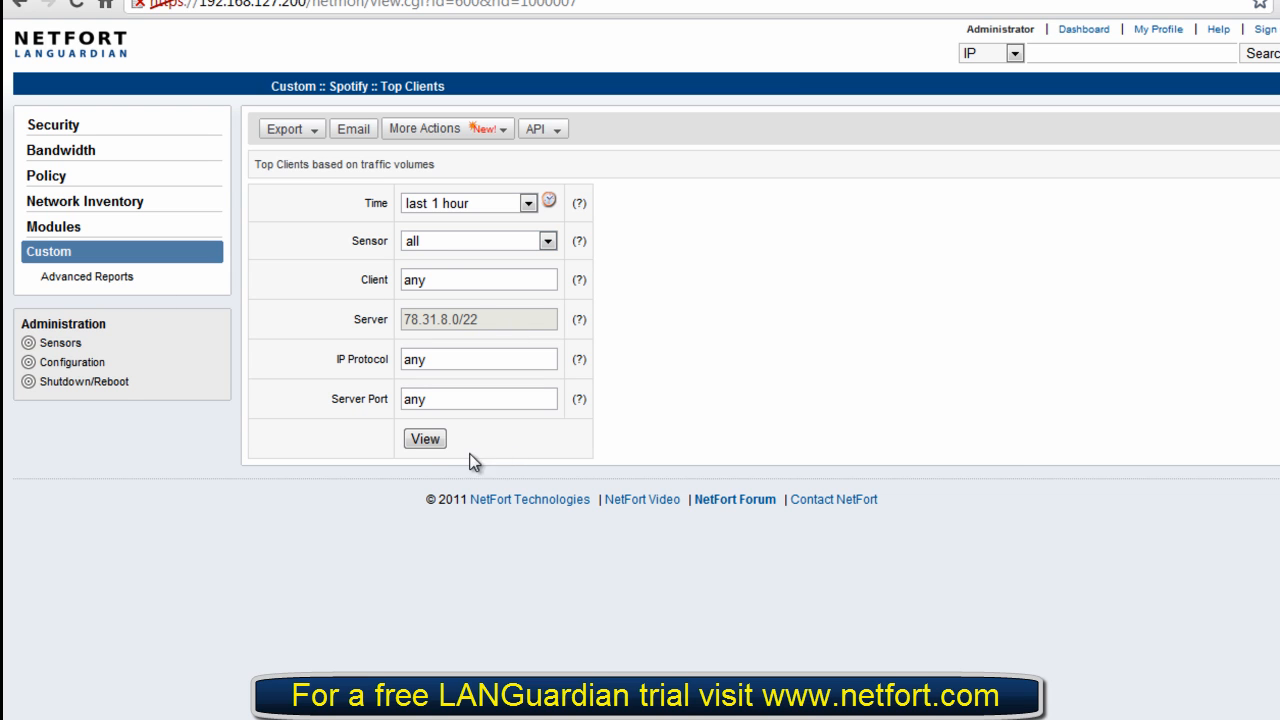
Run the custom Top Clients report to check Spotify usage per client, and return to the Spotify dashboard.
click(432, 440)
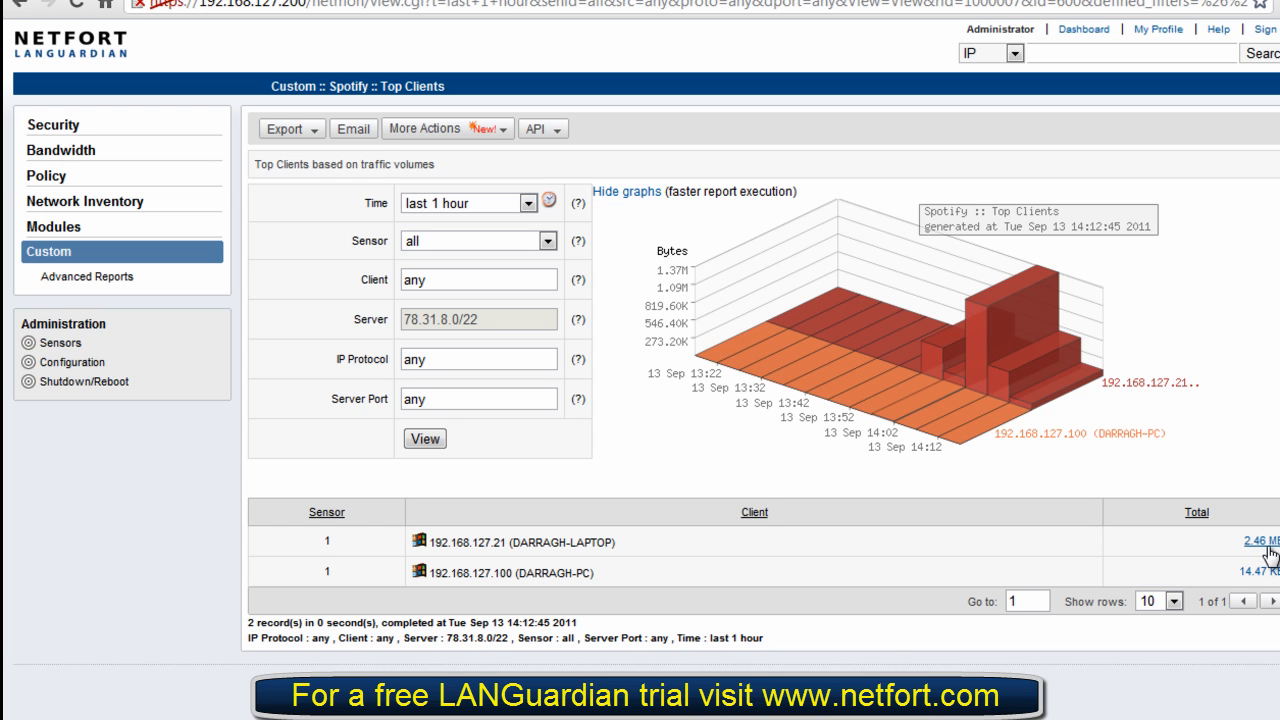
click(88, 52)
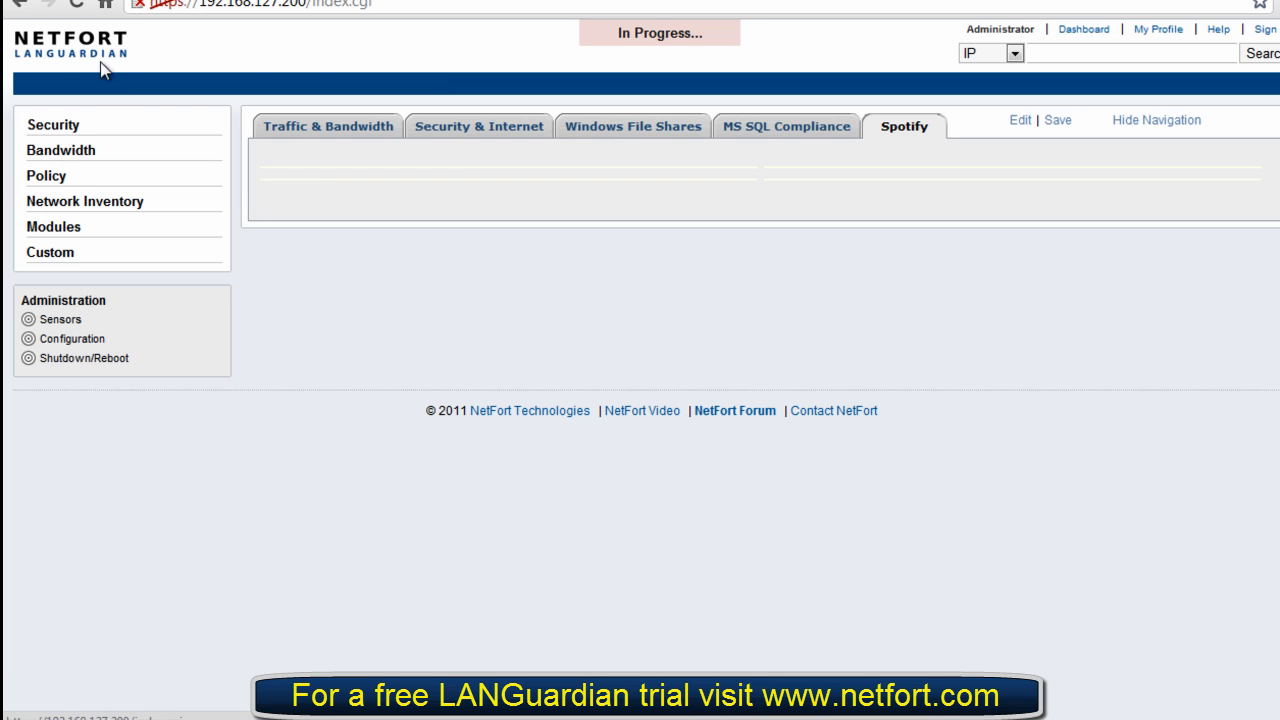